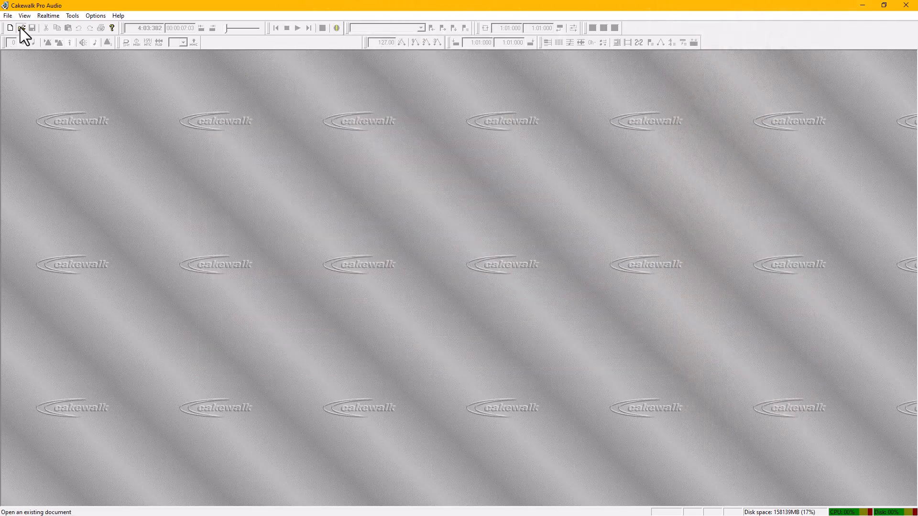
- Open the song file 01 MOUNTAIN of LOVE.mid from the Cakewalk PlayList folder
click(21, 28)
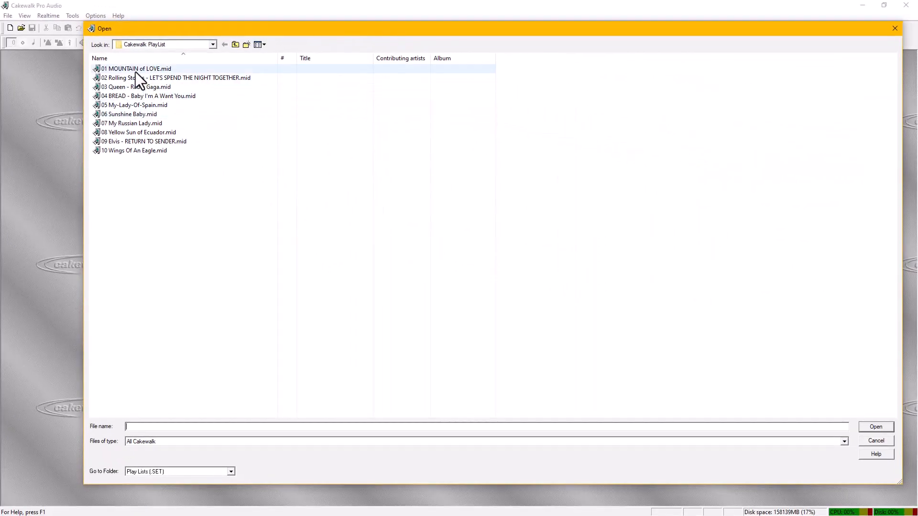
click(135, 69)
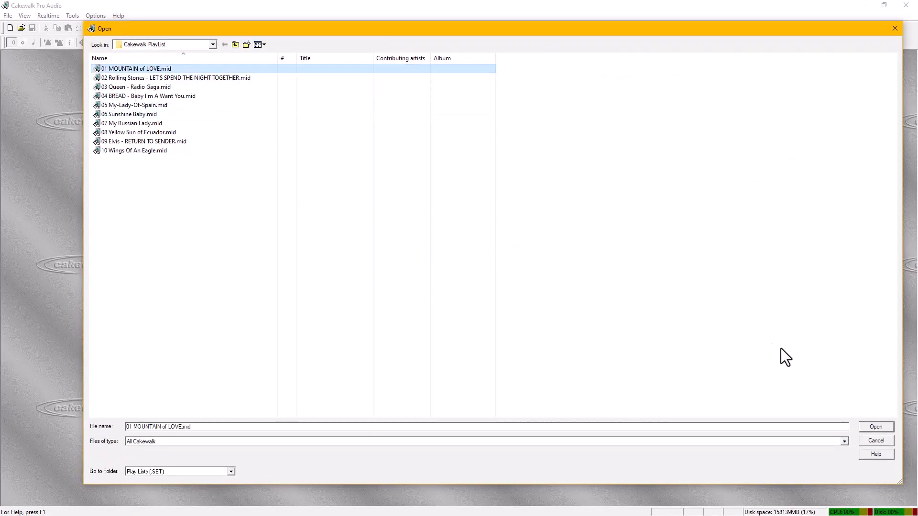
click(875, 427)
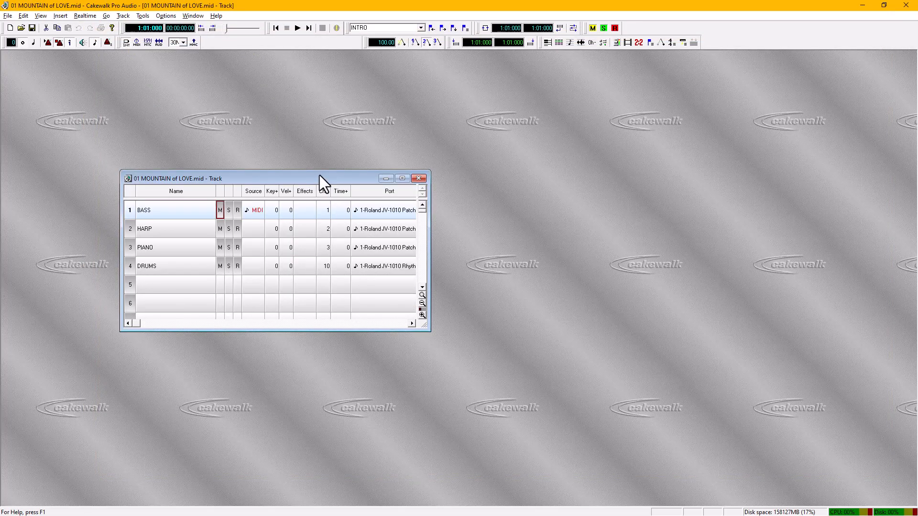
- Maximize the song's Track window and play a few seconds of the song before stopping playback
double_click(319, 179)
key(space)
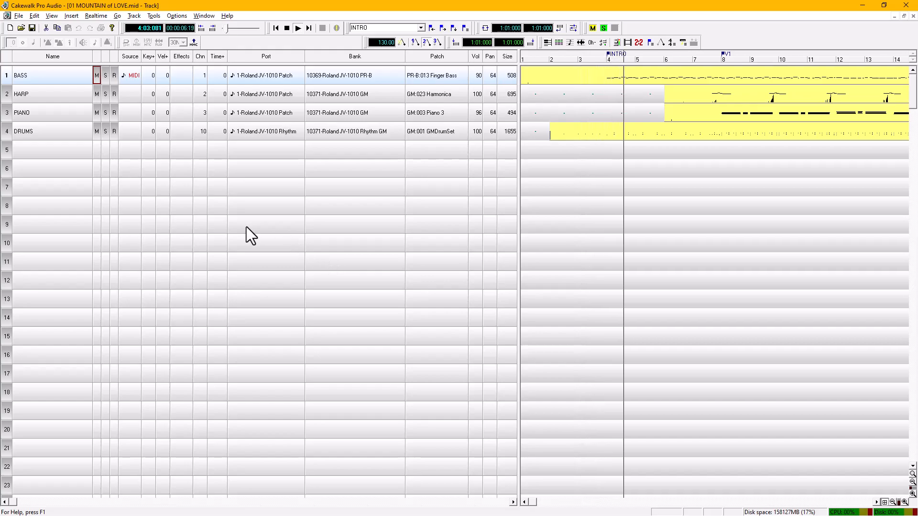
key(space)
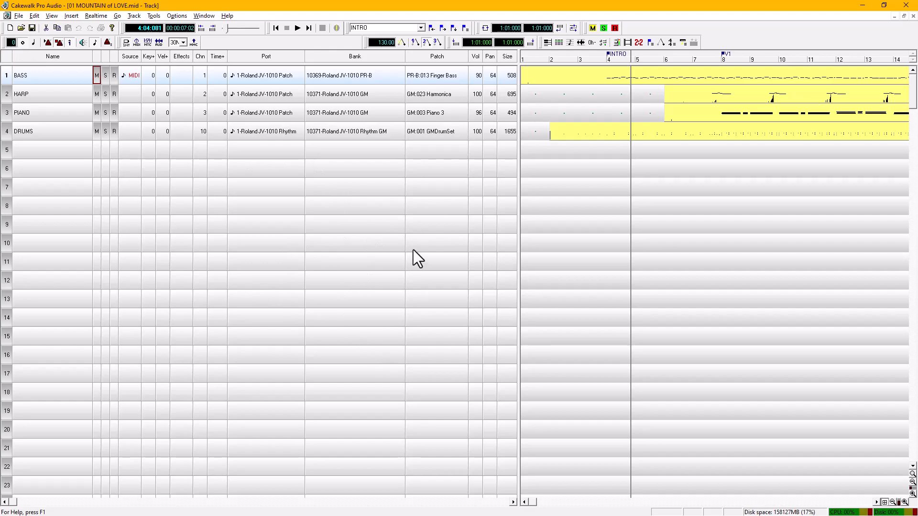
- Create a new project file of the Play List set type
click(18, 16)
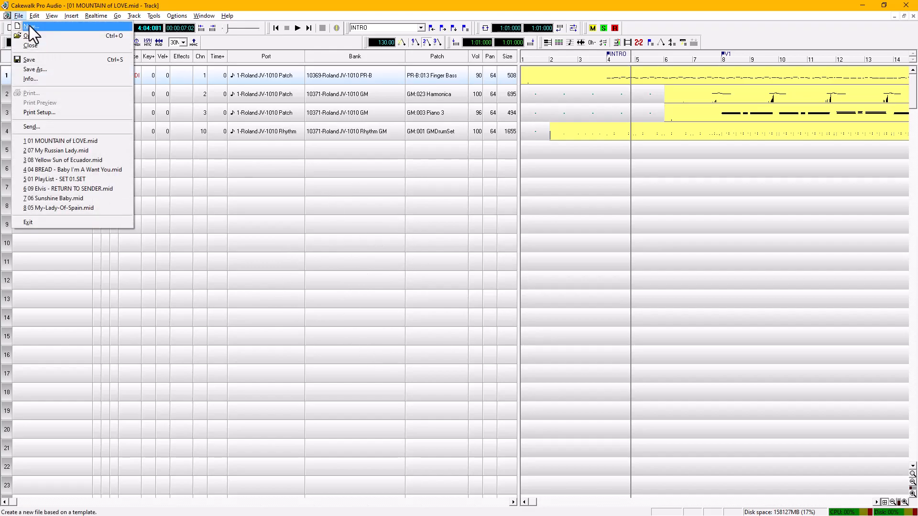
click(28, 25)
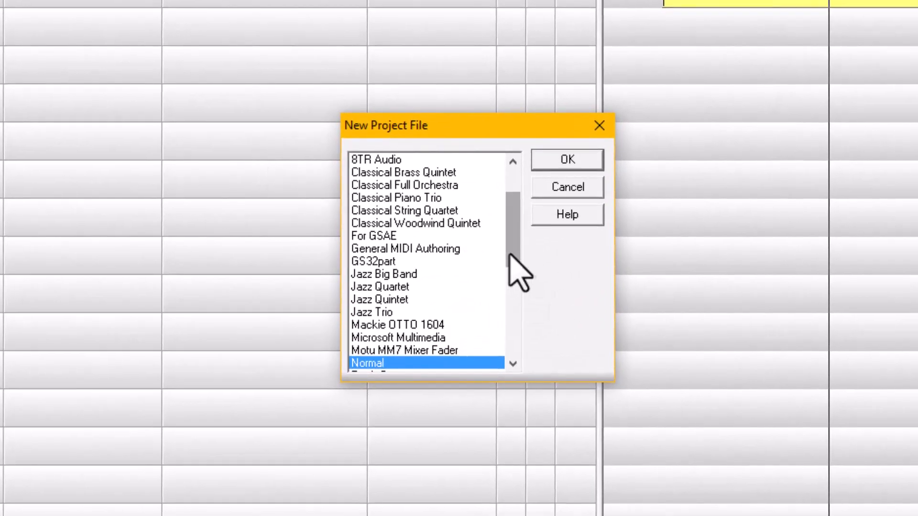
drag(512, 256, 512, 222)
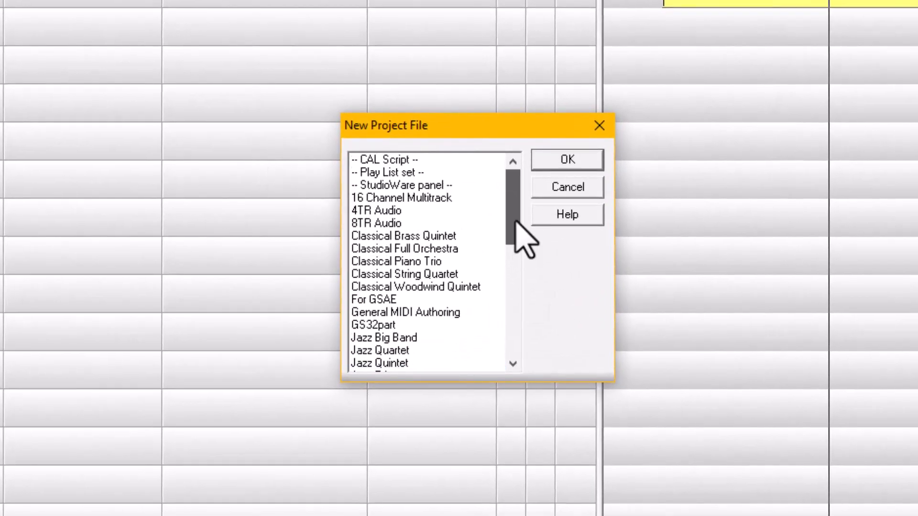
click(398, 173)
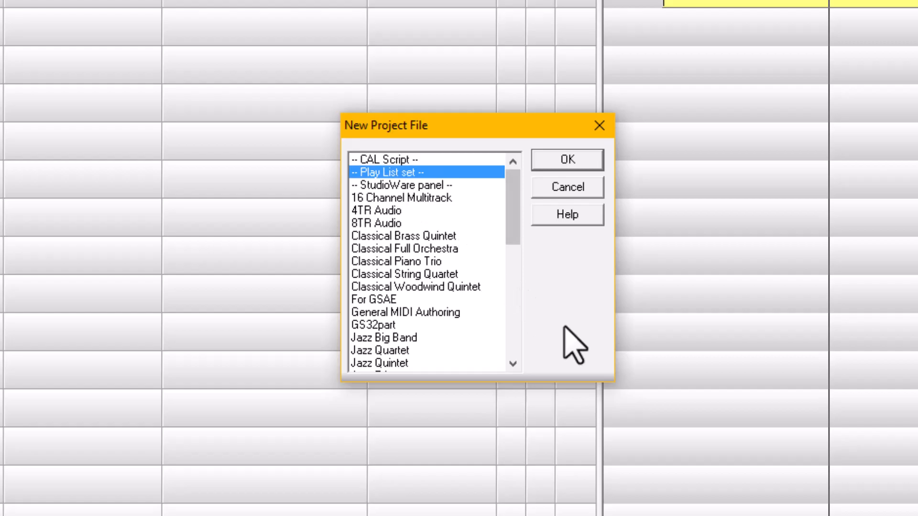
click(552, 160)
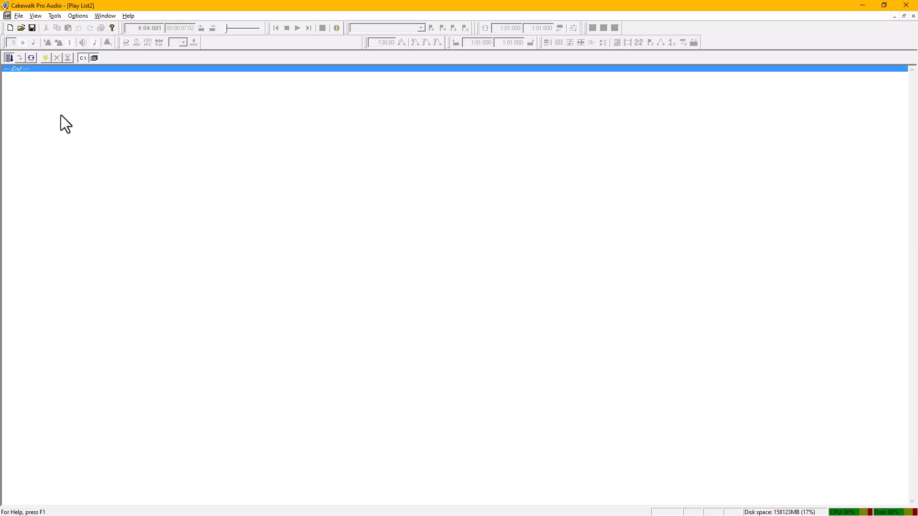
- Add 01 MOUNTAIN of LOVE.mid from the Cakewalk PlayList folder as the first song of the empty play list
click(45, 57)
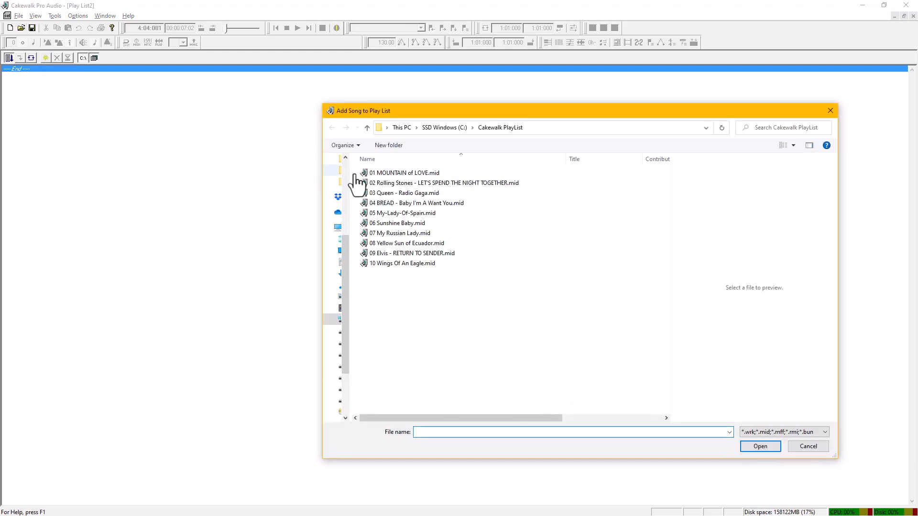
drag(432, 109, 342, 105)
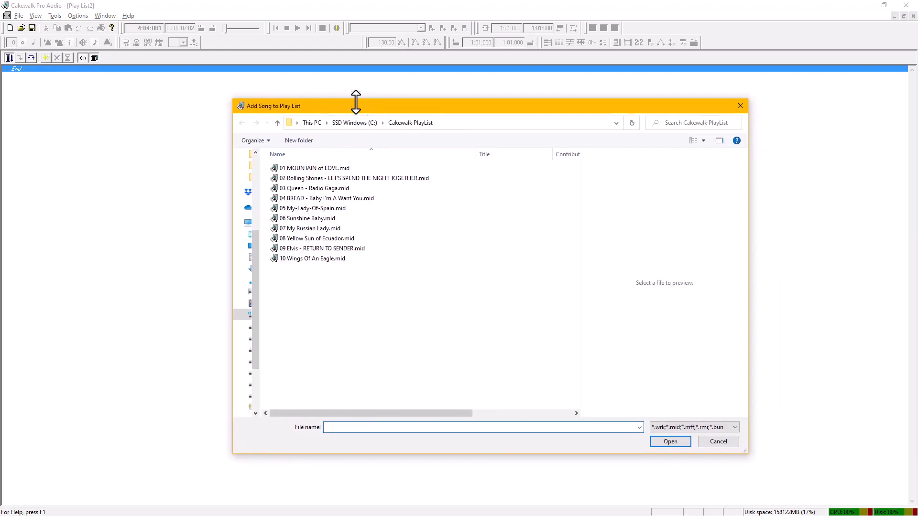
click(317, 169)
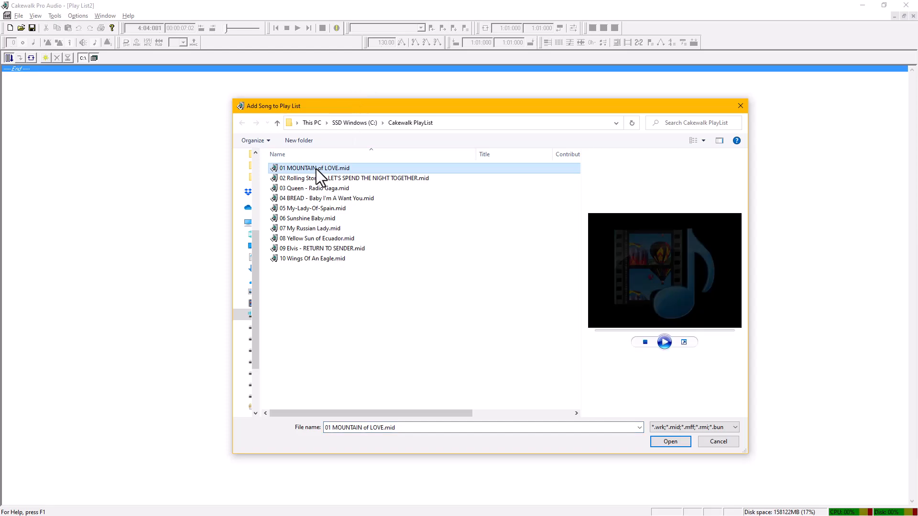
click(659, 441)
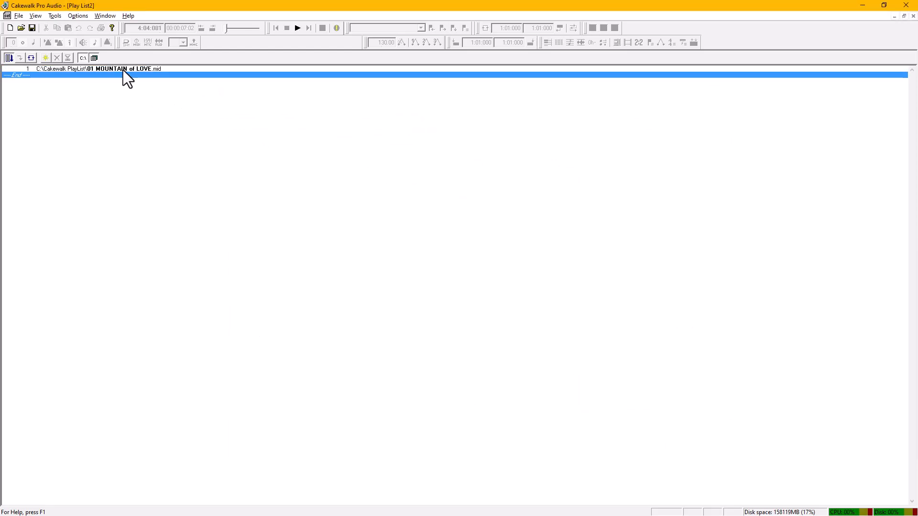
- Save the play list as SET 01 PlayLIst.SET in the Cakewalk PlayList folder
click(18, 15)
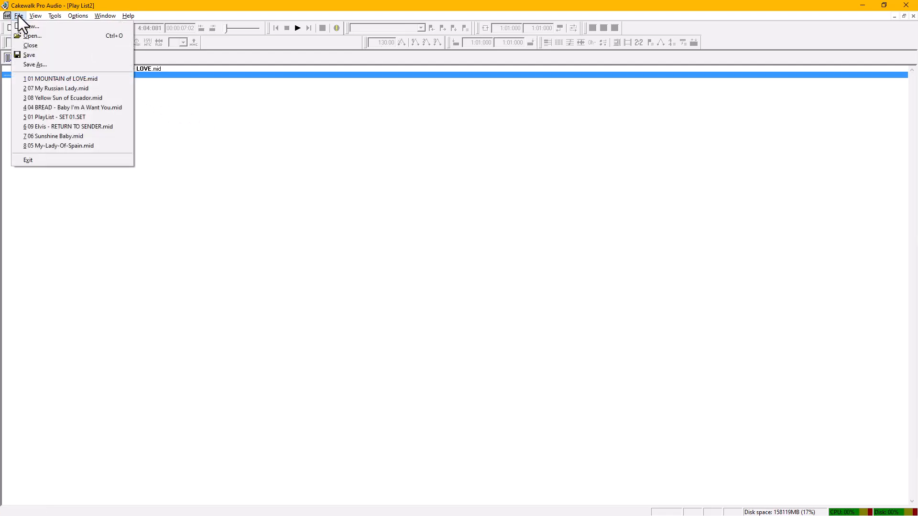
click(30, 63)
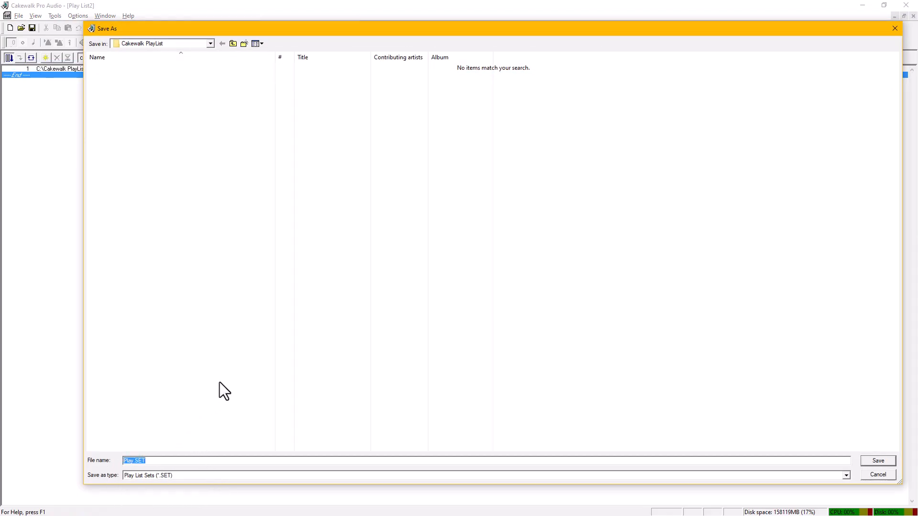
key(Home)
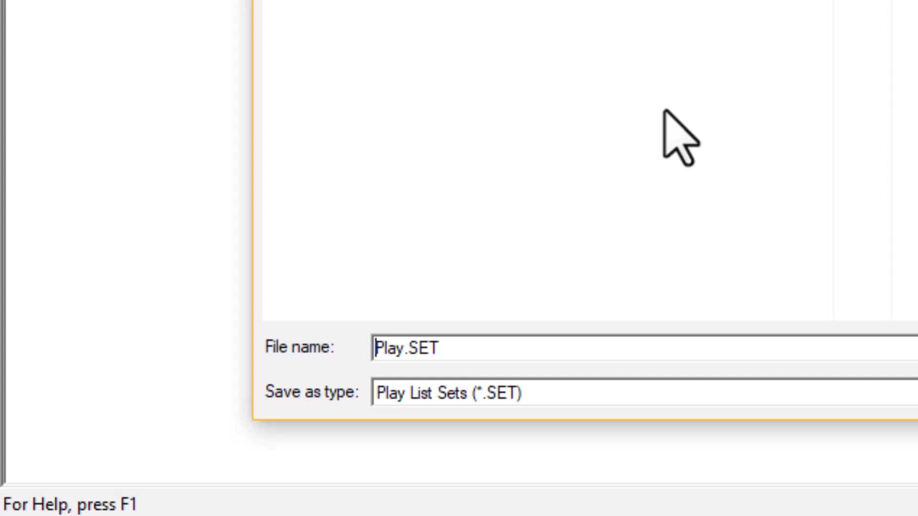
text(SE)
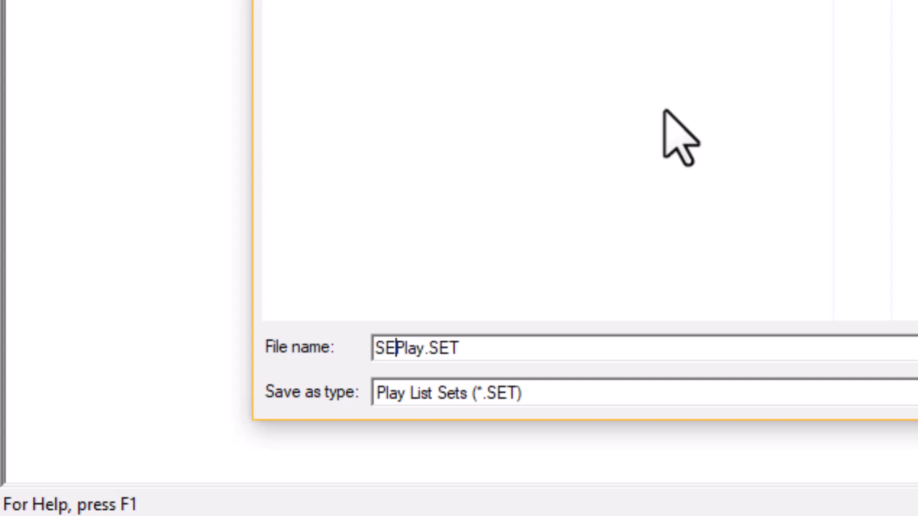
text(T ))
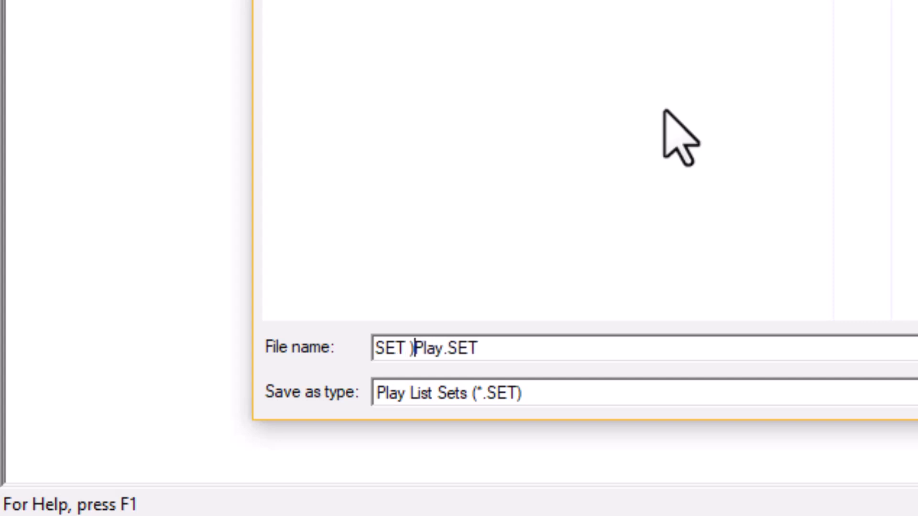
text(1)
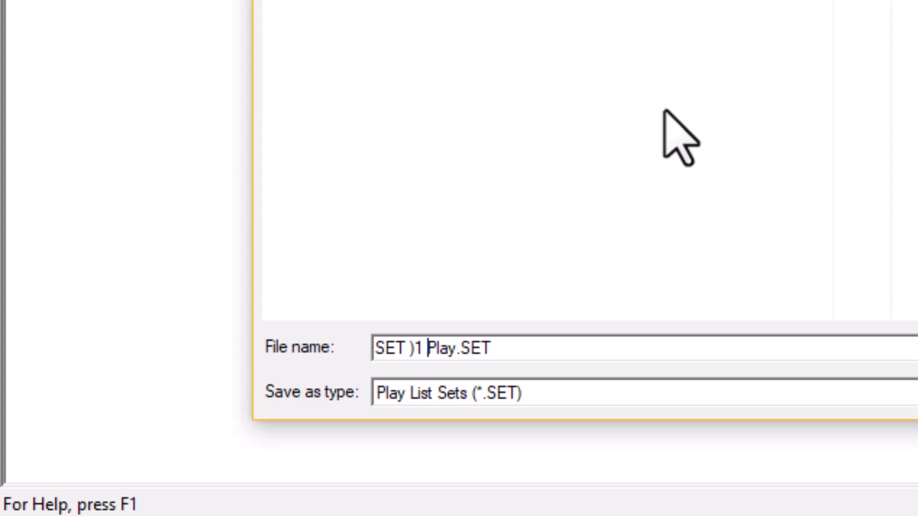
key(Left)
key(Left)
key(BackSpace)
text(0)
key(Right)
key(Right)
key(Right)
key(Right)
key(Right)
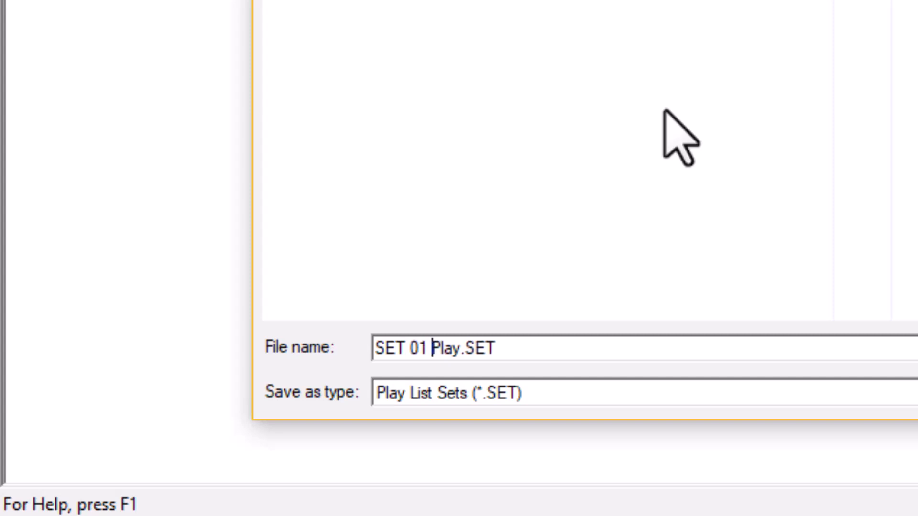
key(Right)
text(LI)
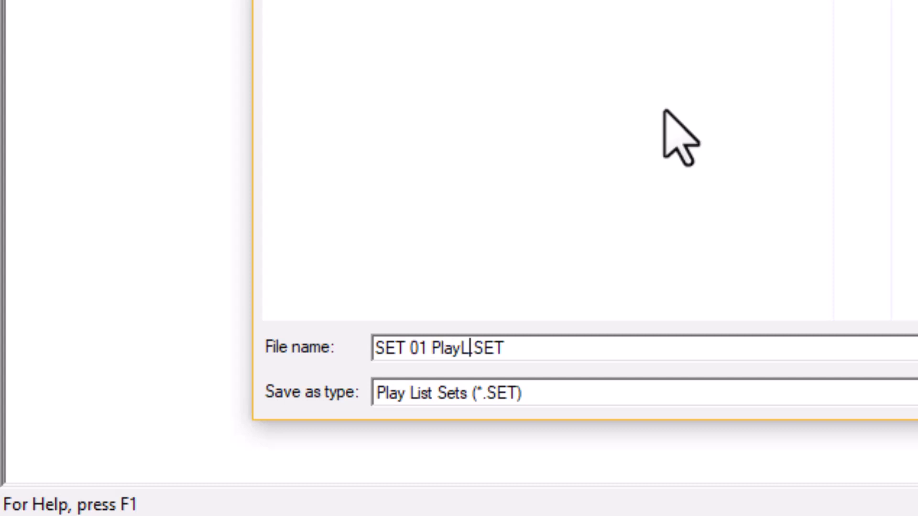
text(st)
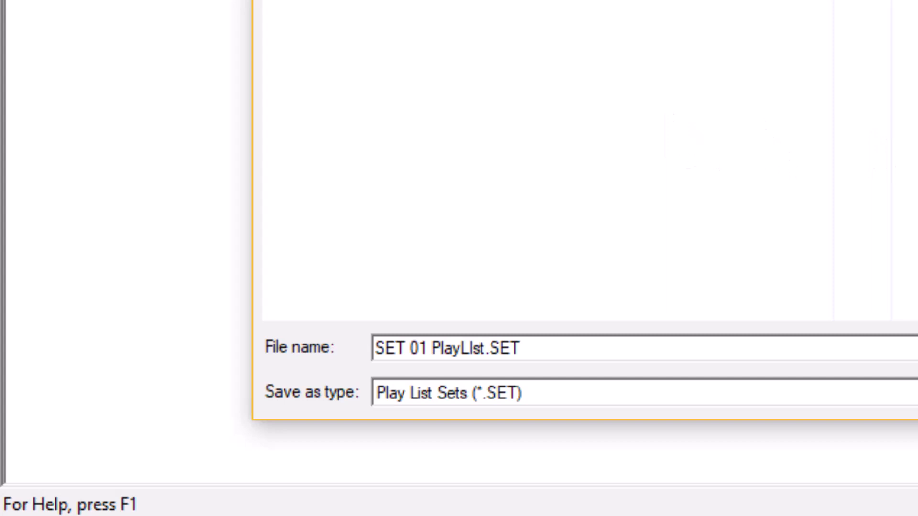
key(Return)
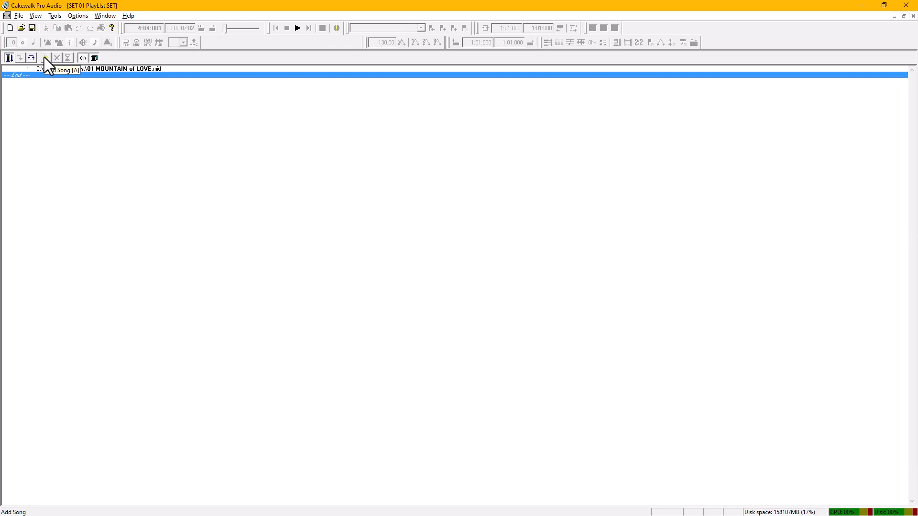
- Add 02 Rolling Stones - LET'S SPEND THE NIGHT TOGETHER.mid, 03 Queen - Radio Gaga.mid and 04 BREAD - Baby I'm A Want You.mid to the play list
click(46, 57)
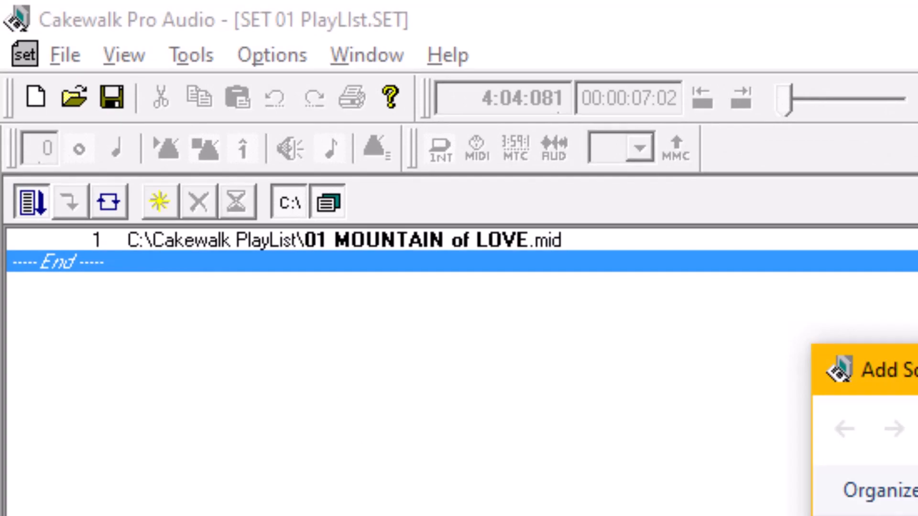
key(Return)
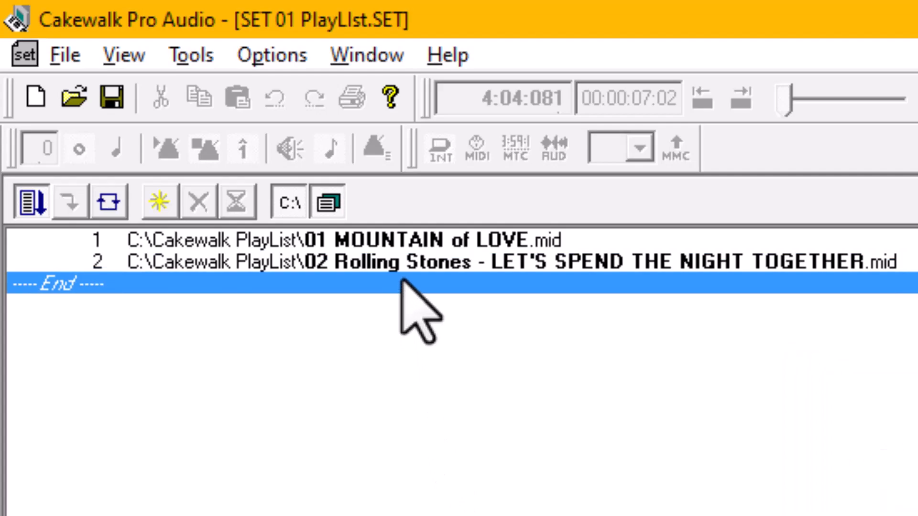
click(160, 201)
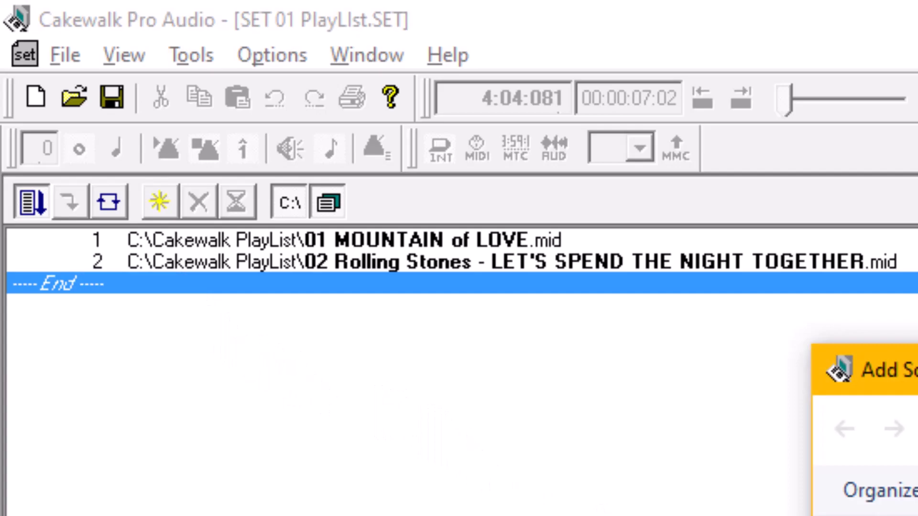
key(Return)
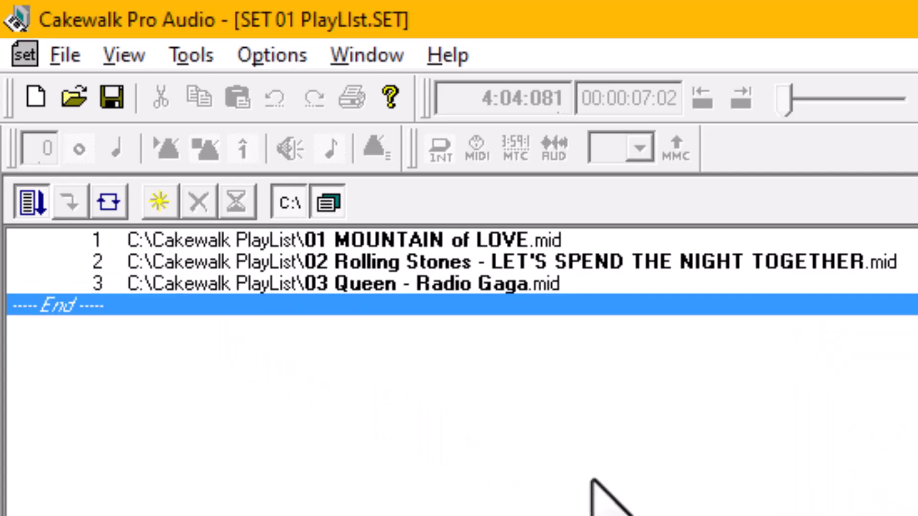
click(159, 201)
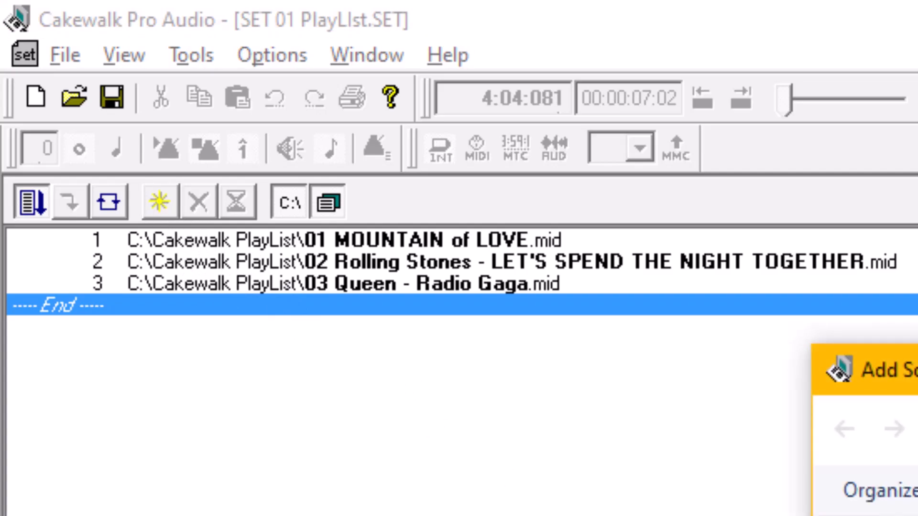
key(Return)
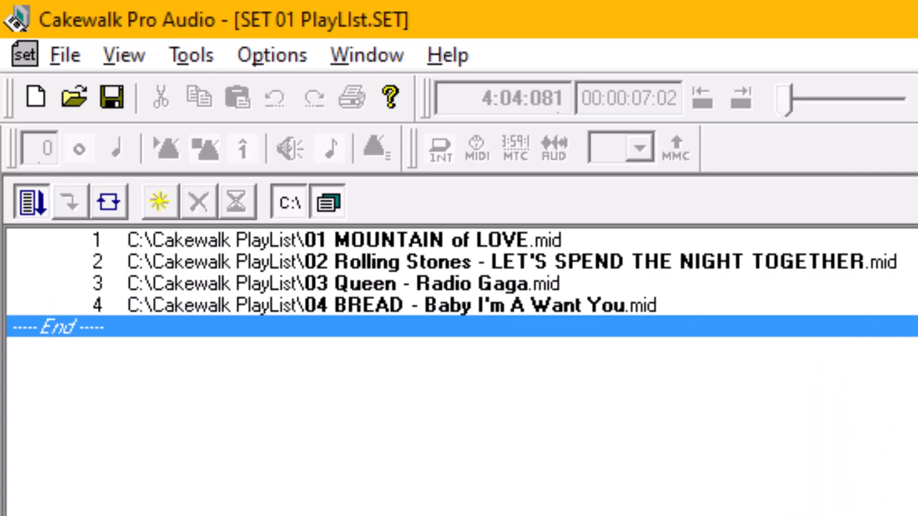
- Add 05 My-Lady-Of-Spain.mid, 06 Sunshine Baby.mid and 07 My Russian Lady.mid to the end of the play list
click(159, 202)
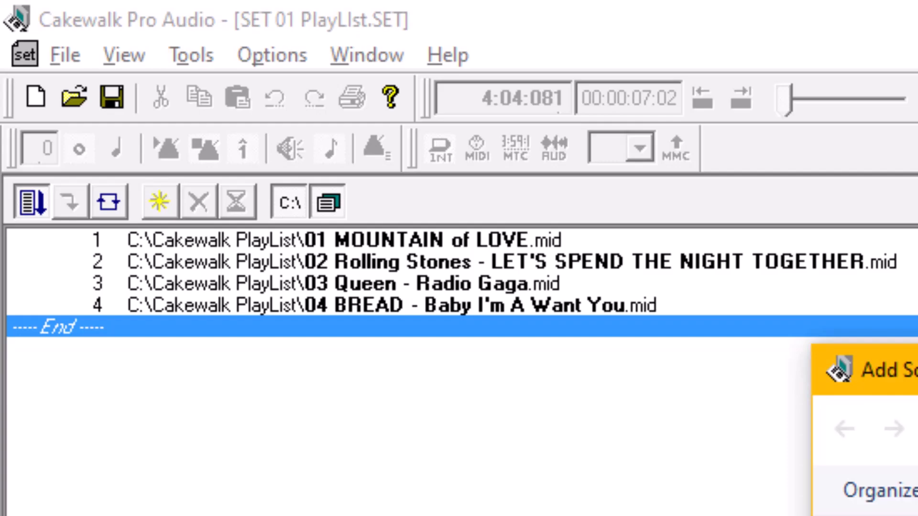
key(Return)
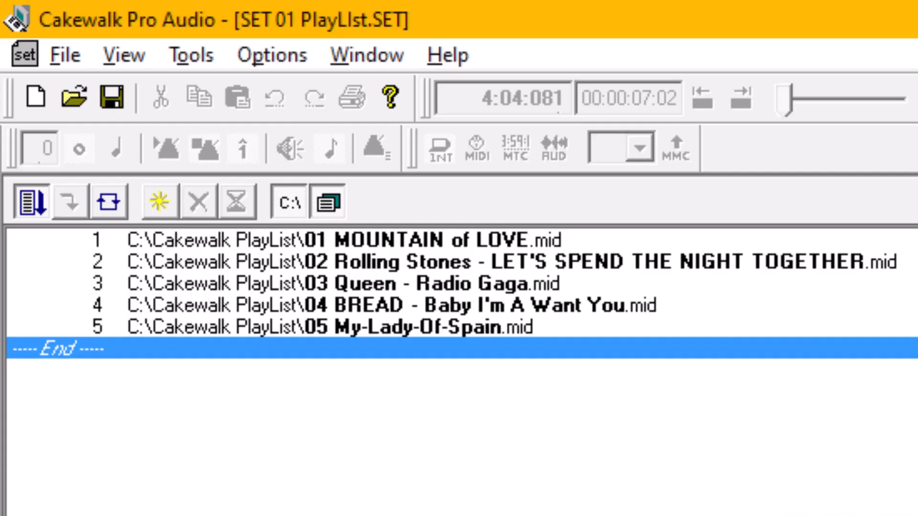
click(160, 202)
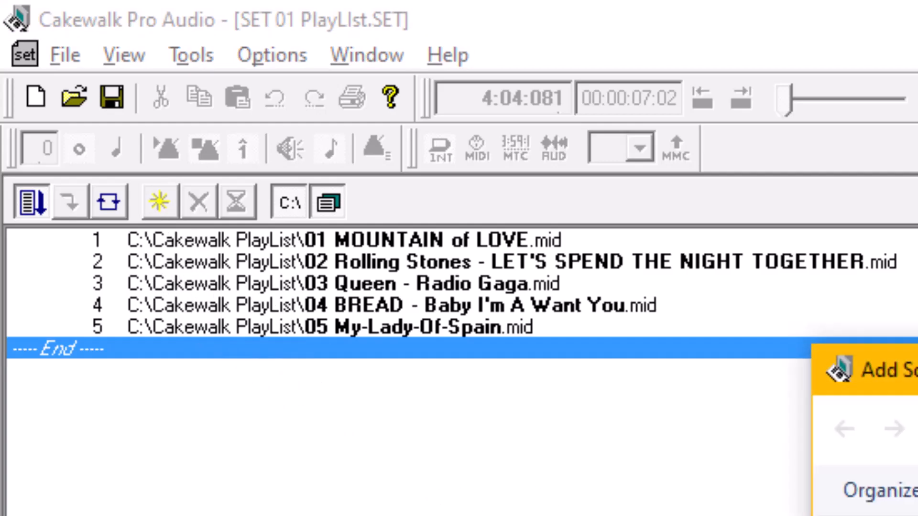
key(Return)
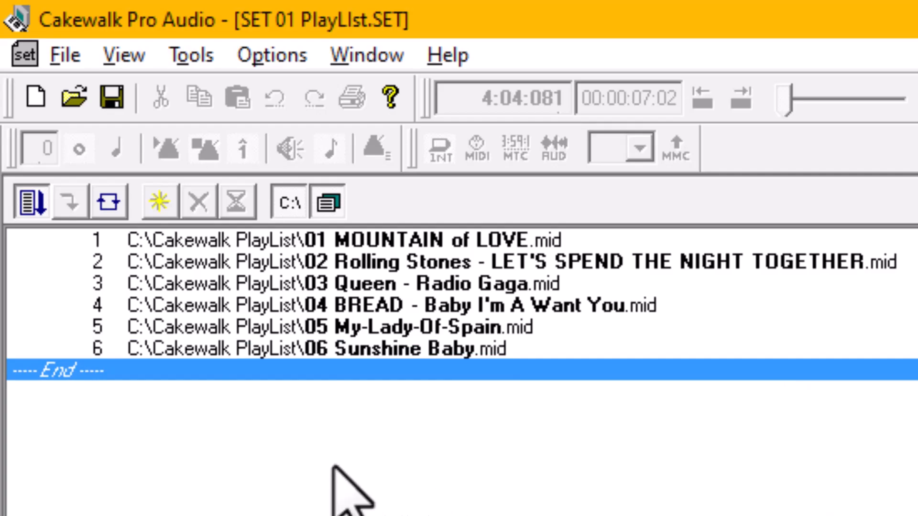
click(159, 201)
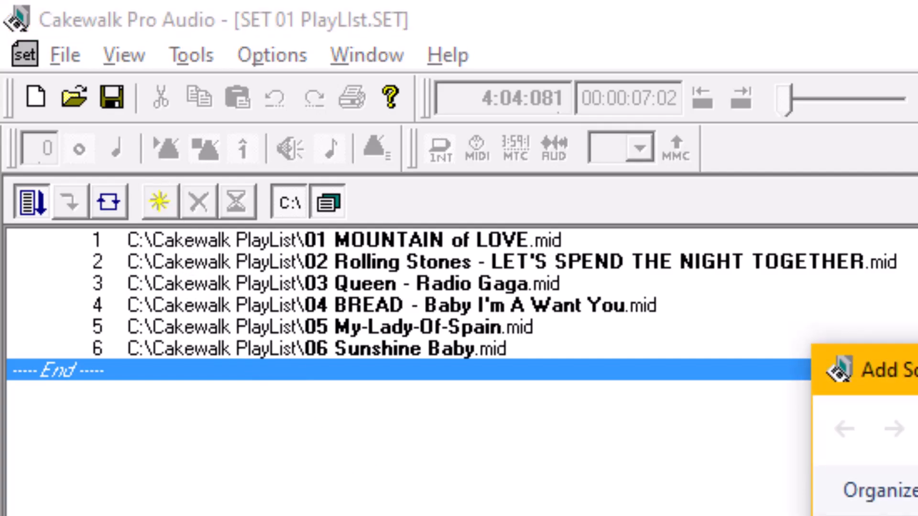
key(Return)
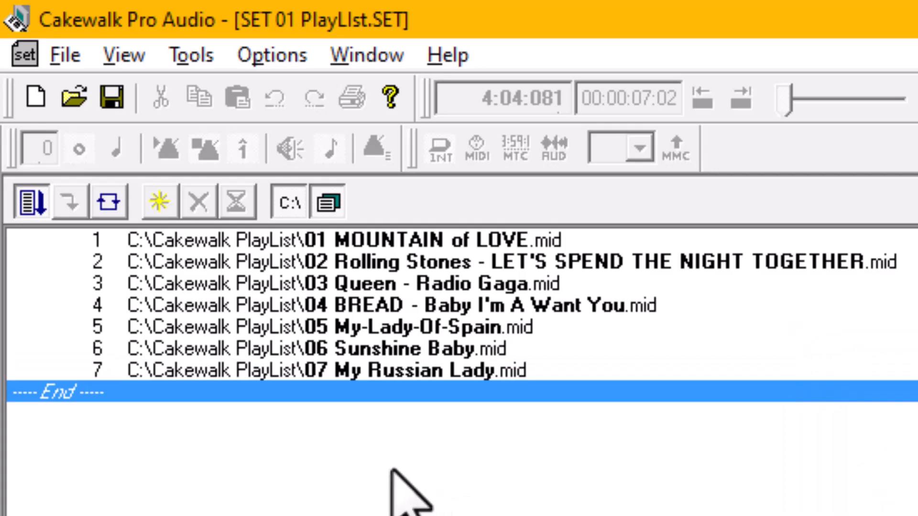
- Add 08 Yellow Sun of Ecuador.mid, 09 Elvis - RETURN TO SENDER.mid and 10 Wings Of An Eagle.mid to the end of the play list
click(159, 201)
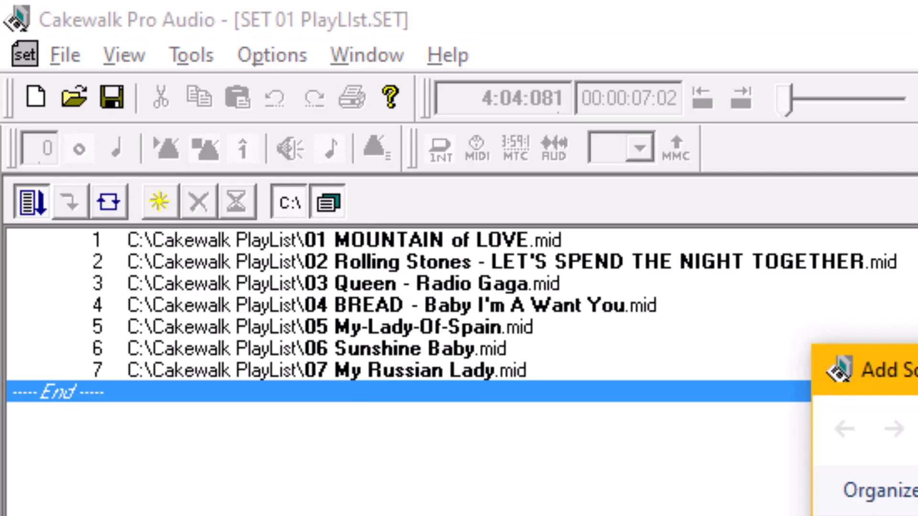
key(Return)
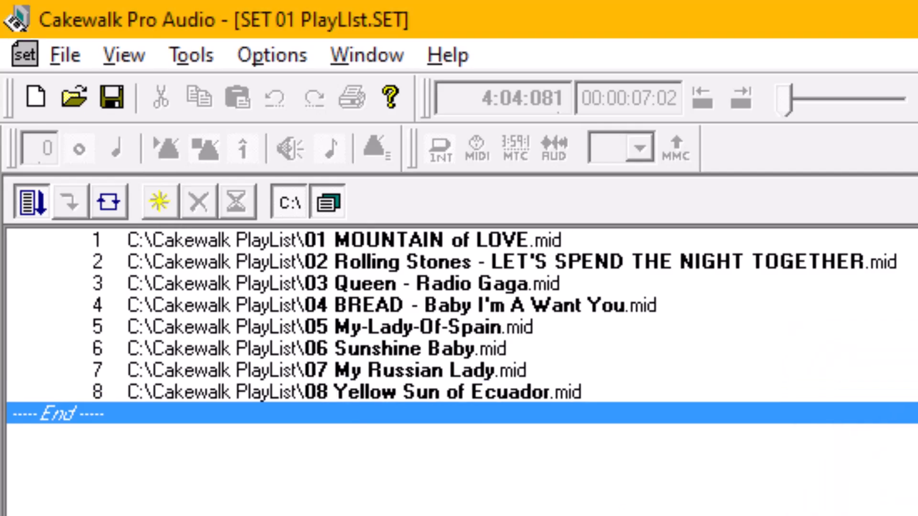
click(159, 201)
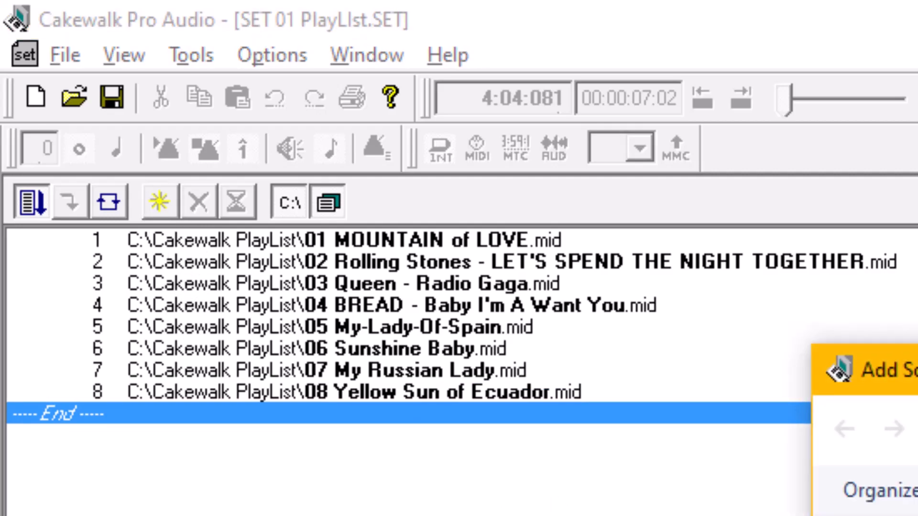
key(Return)
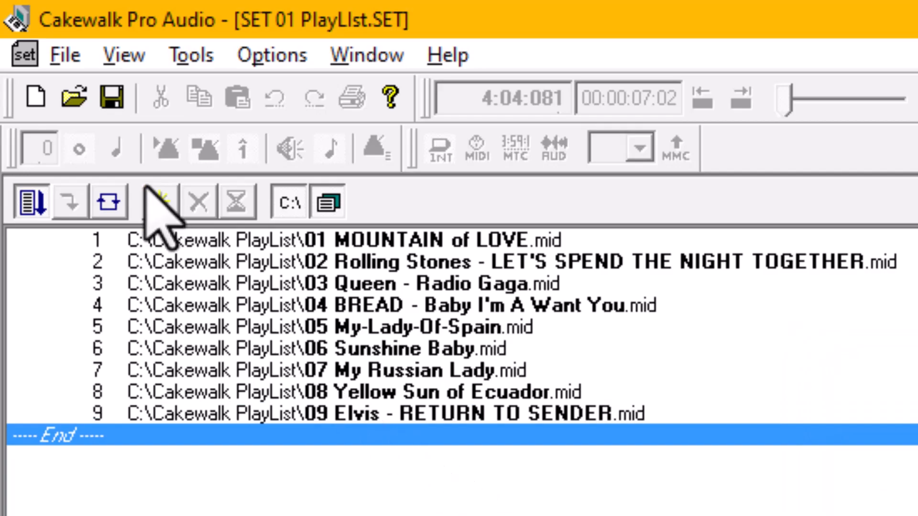
click(152, 198)
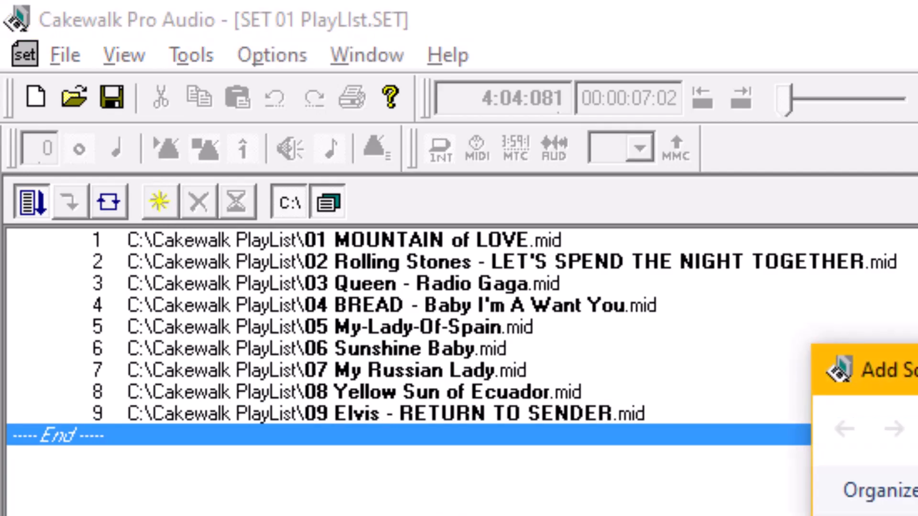
key(Return)
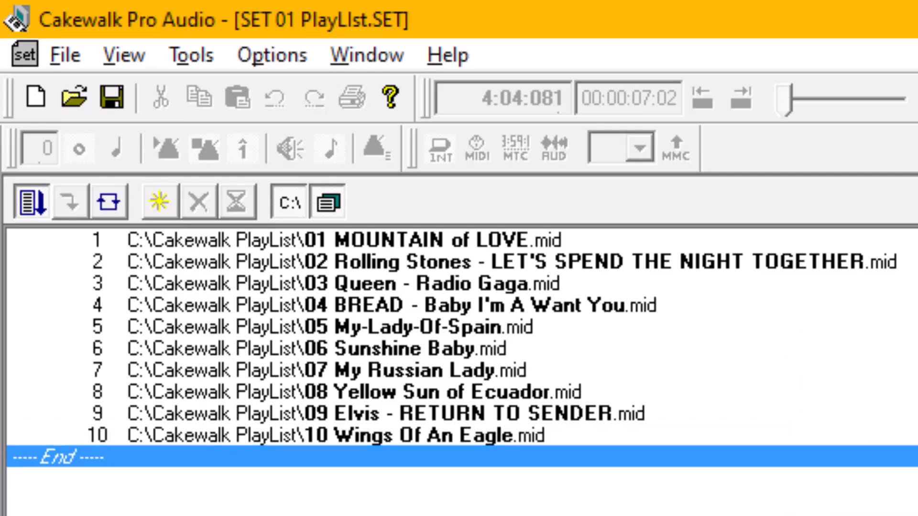
- Set the delay of the first song, 01 MOUNTAIN of LOVE.mid, to Wait for Key Press
click(437, 239)
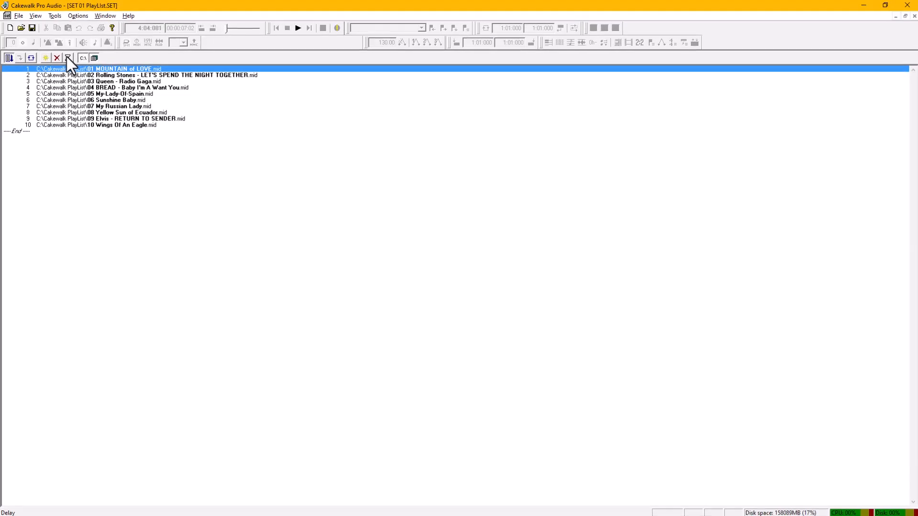
click(67, 57)
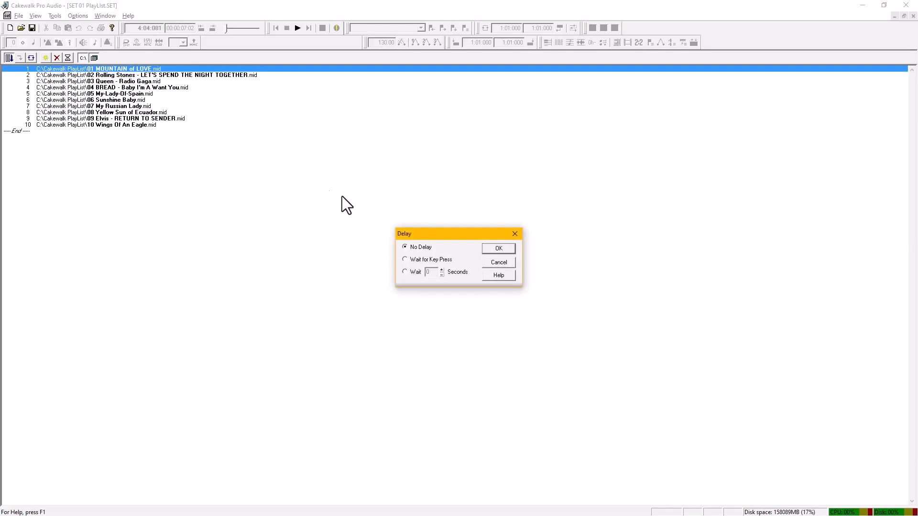
drag(436, 236, 429, 174)
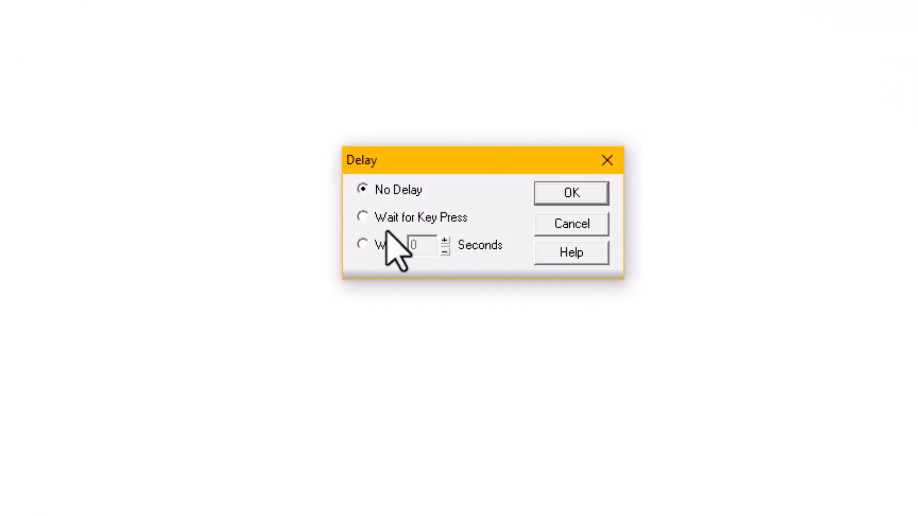
click(362, 217)
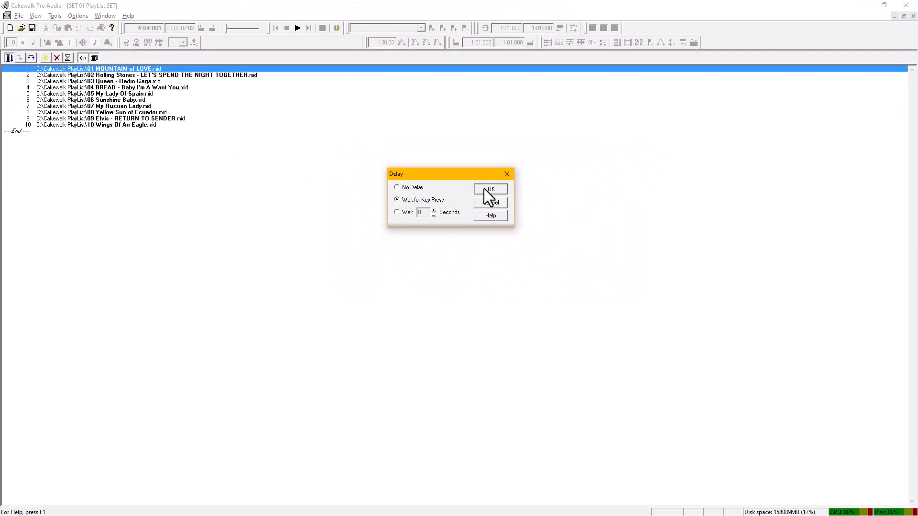
click(489, 189)
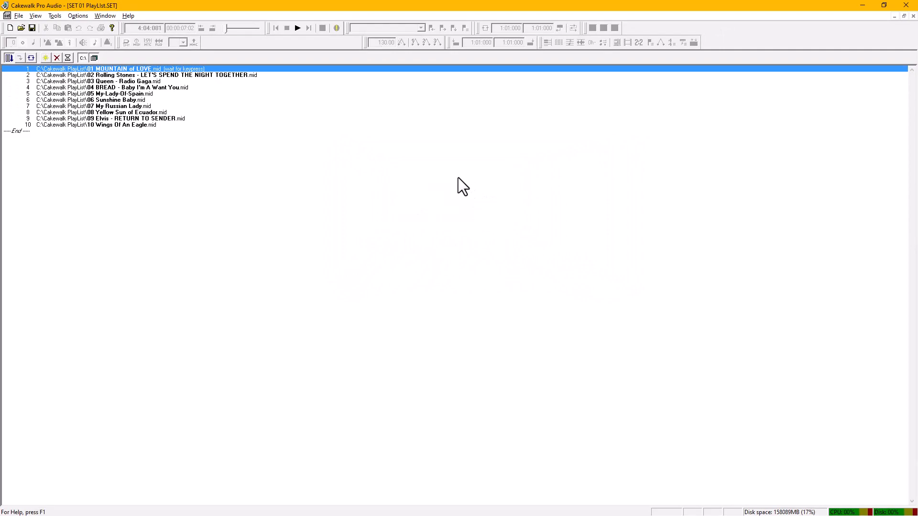
- Set the delay of songs 2 (LET'S SPEND THE NIGHT TOGETHER) and 3 (Radio Gaga) to Wait for Key Press
click(174, 76)
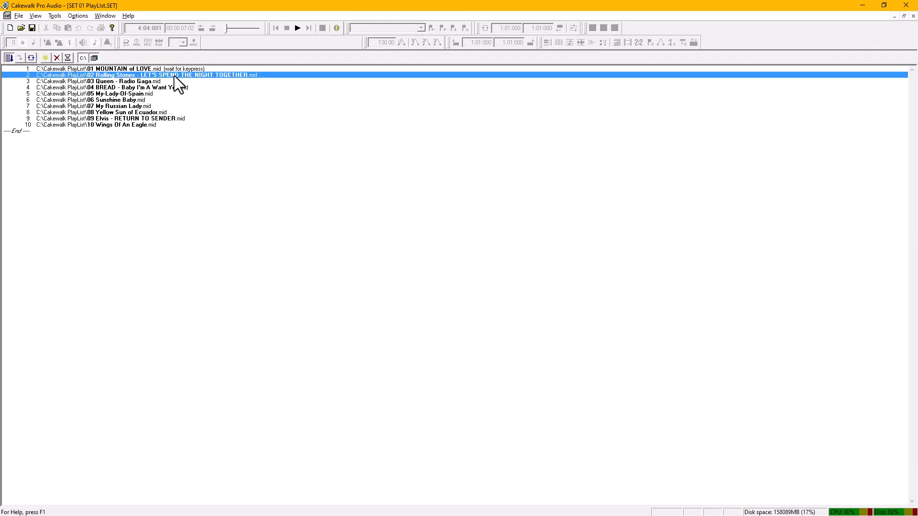
click(67, 58)
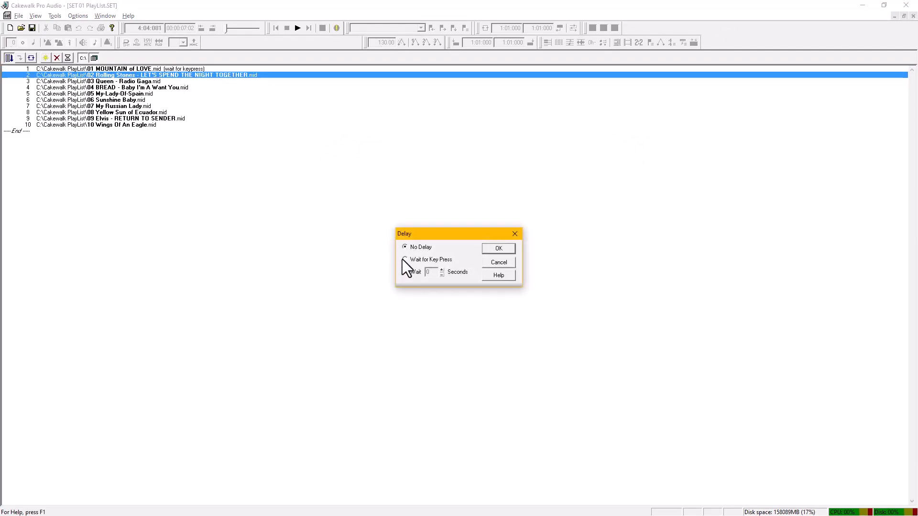
click(489, 248)
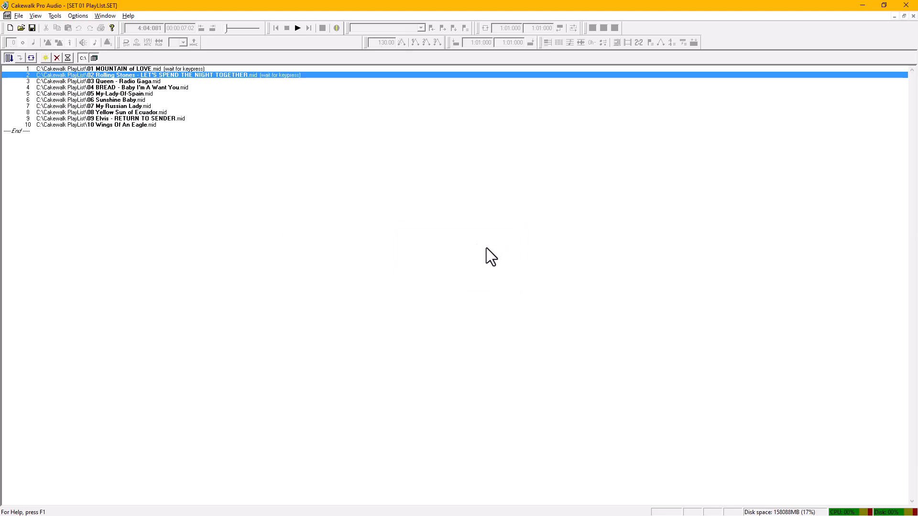
click(133, 81)
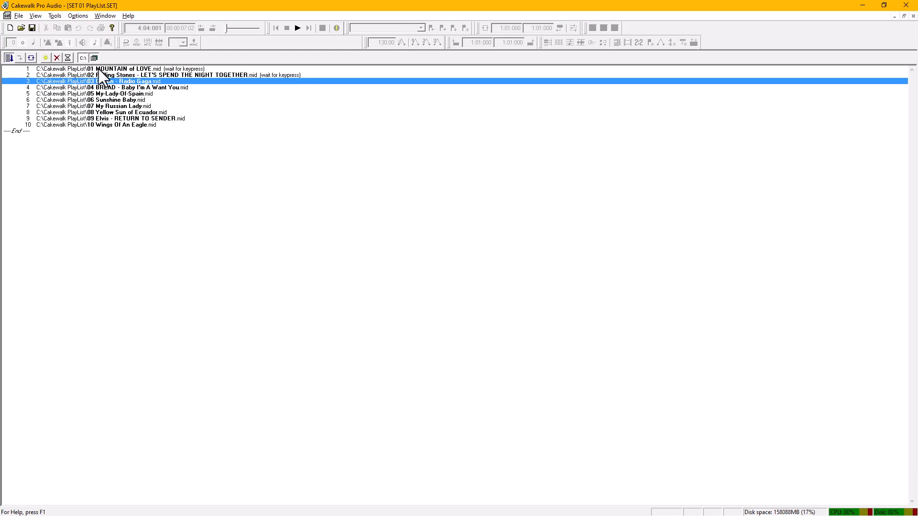
click(67, 57)
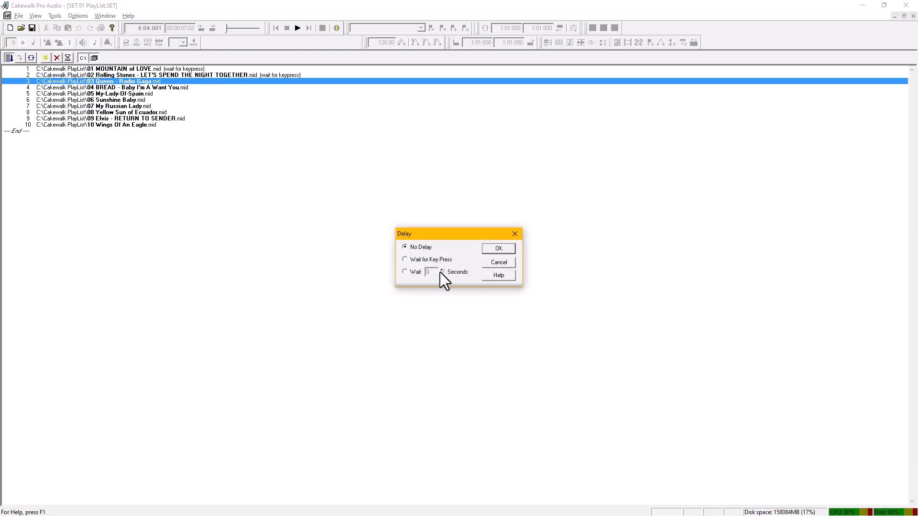
click(497, 248)
- Set the delay of songs 4 (Baby I'm A Want You) and 5 (My-Lady-Of-Spain) to Wait for Key Press
click(144, 88)
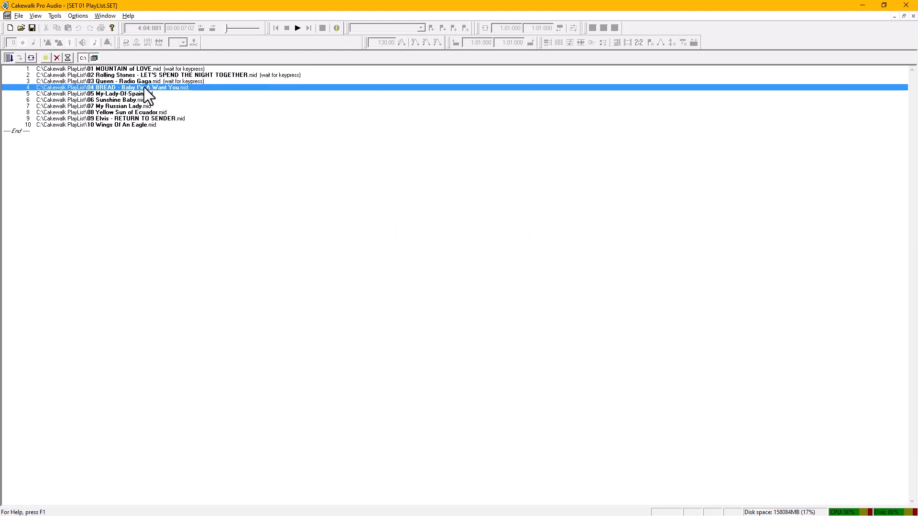
click(68, 58)
click(417, 260)
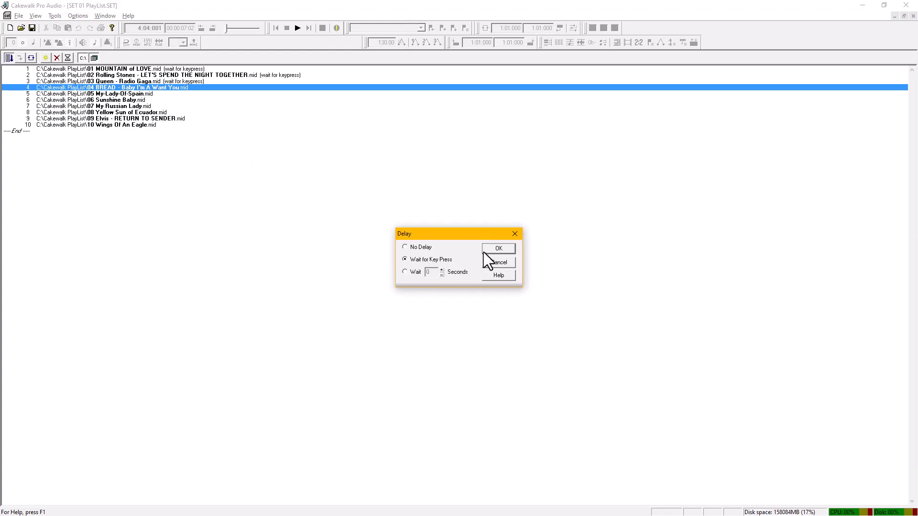
click(495, 248)
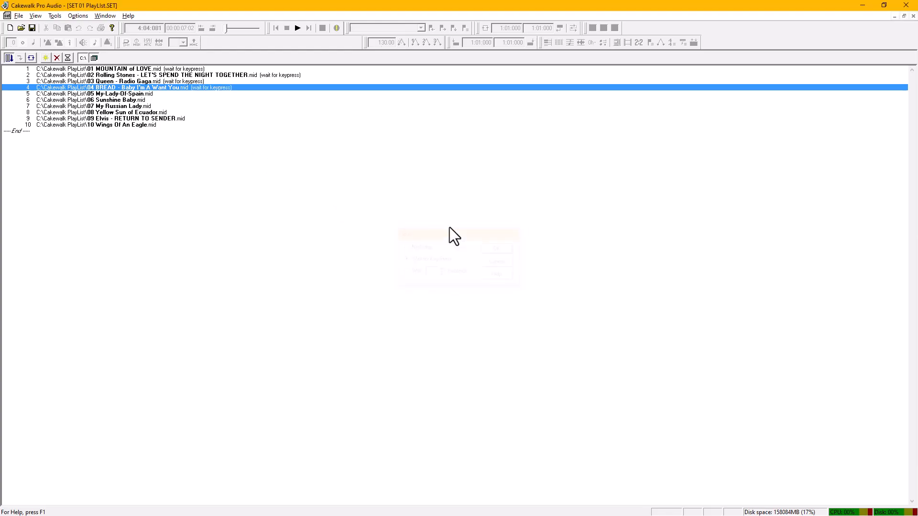
click(115, 95)
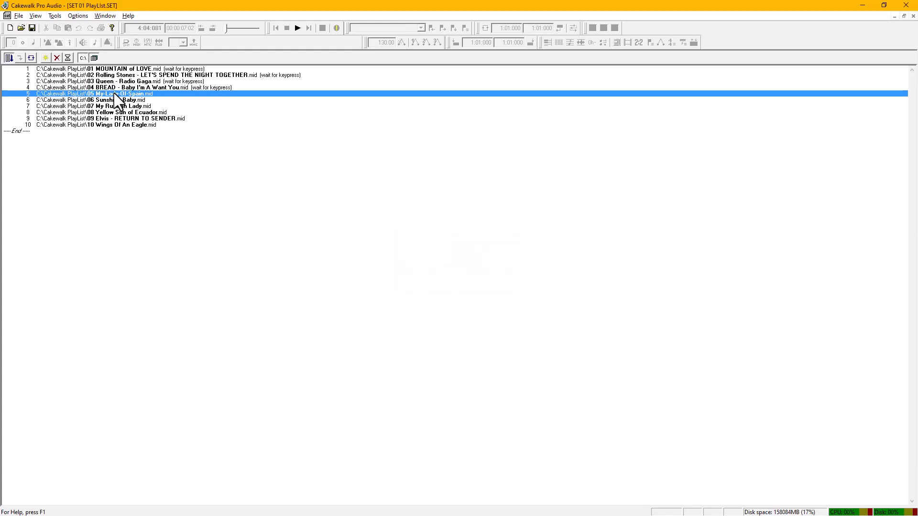
click(67, 58)
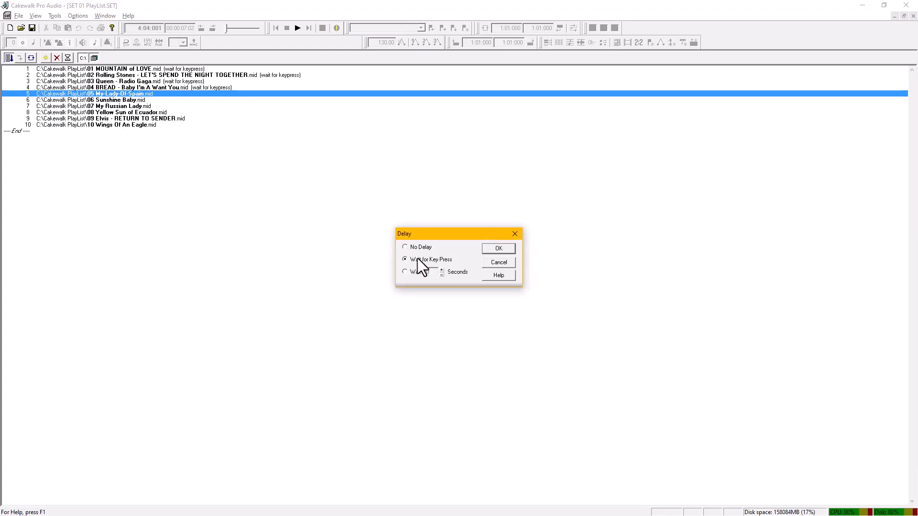
click(490, 248)
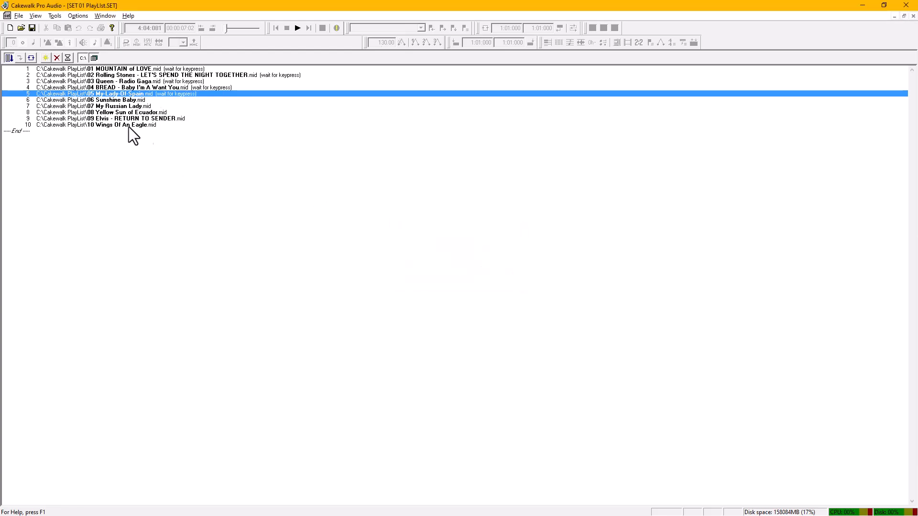
- Set the delay of songs 6 (Sunshine Baby) and 7 (My Russian Lady) to Wait for Key Press
click(113, 100)
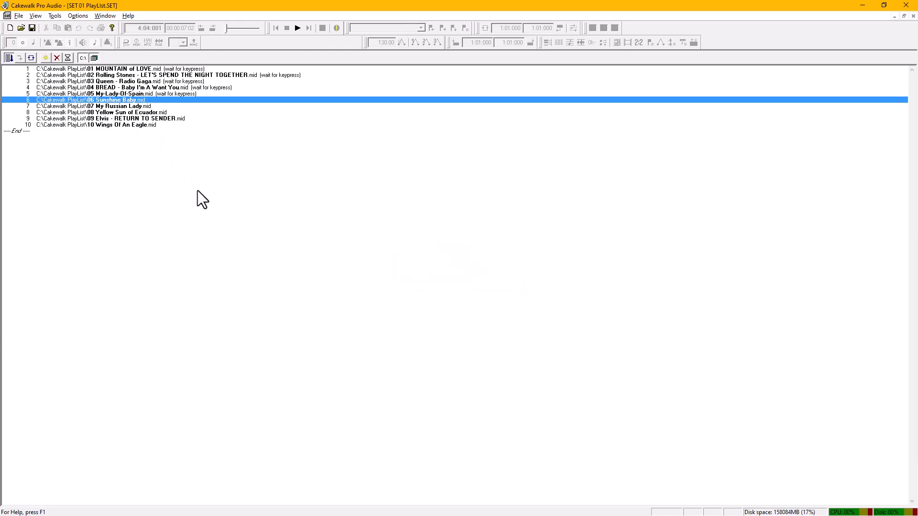
click(68, 58)
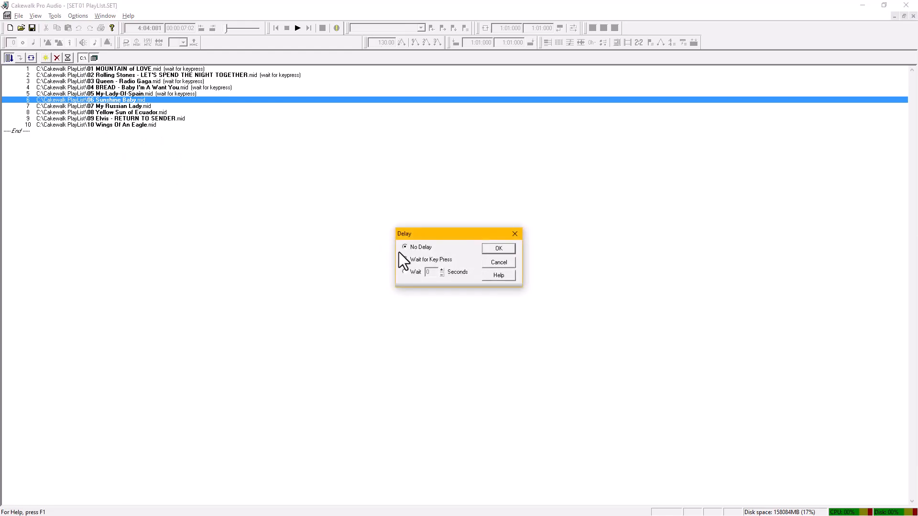
click(497, 248)
click(116, 107)
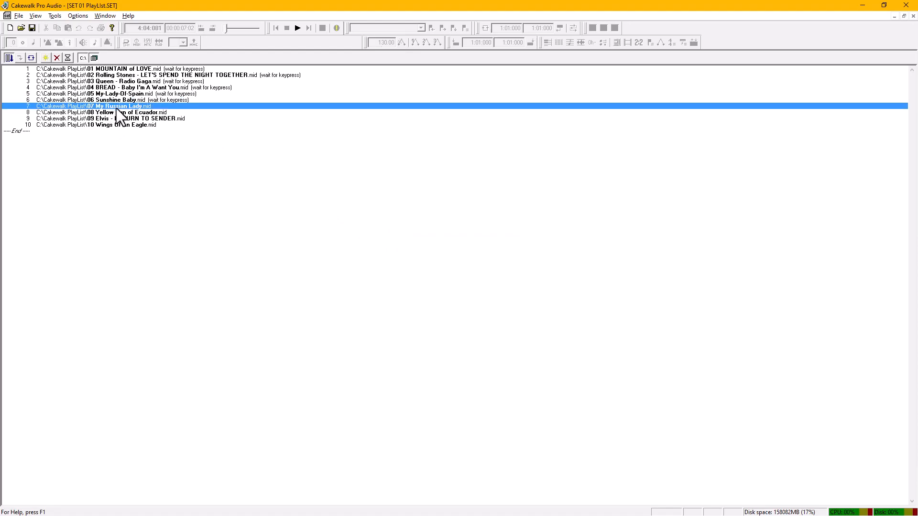
click(68, 57)
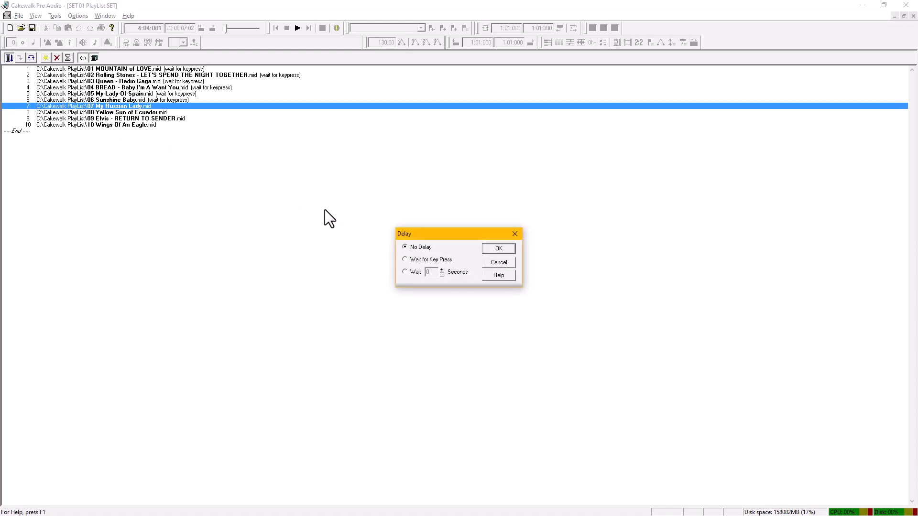
click(494, 254)
- Set the delay of songs 8 (Yellow Sun of Ecuador) and 9 (RETURN TO SENDER) to Wait for Key Press
click(123, 113)
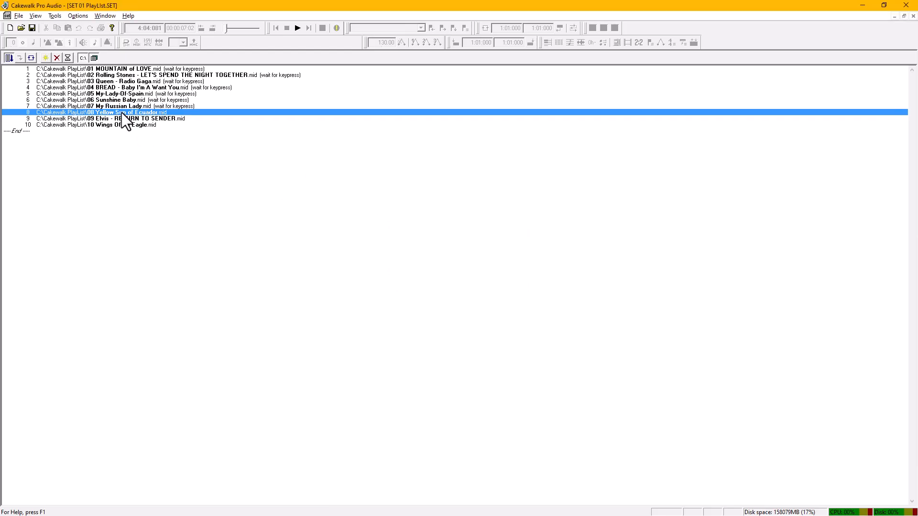
click(67, 57)
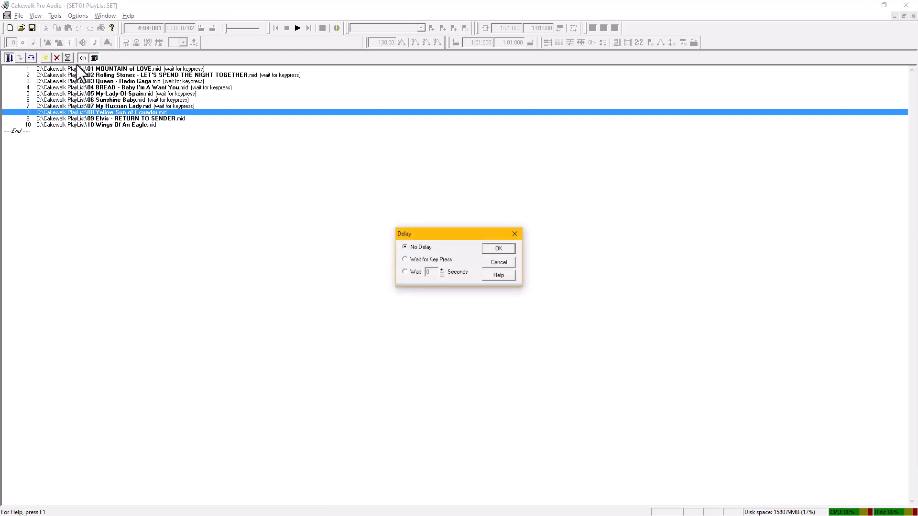
click(495, 248)
click(132, 118)
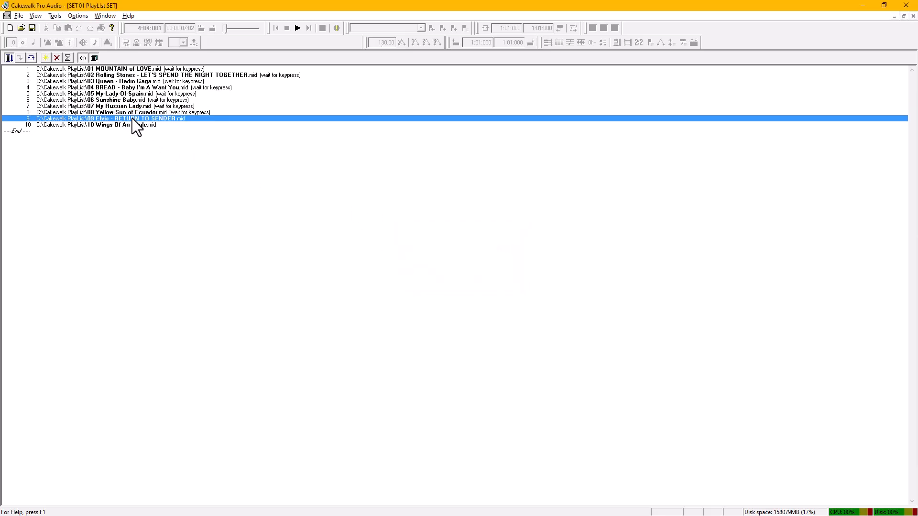
click(69, 56)
click(419, 259)
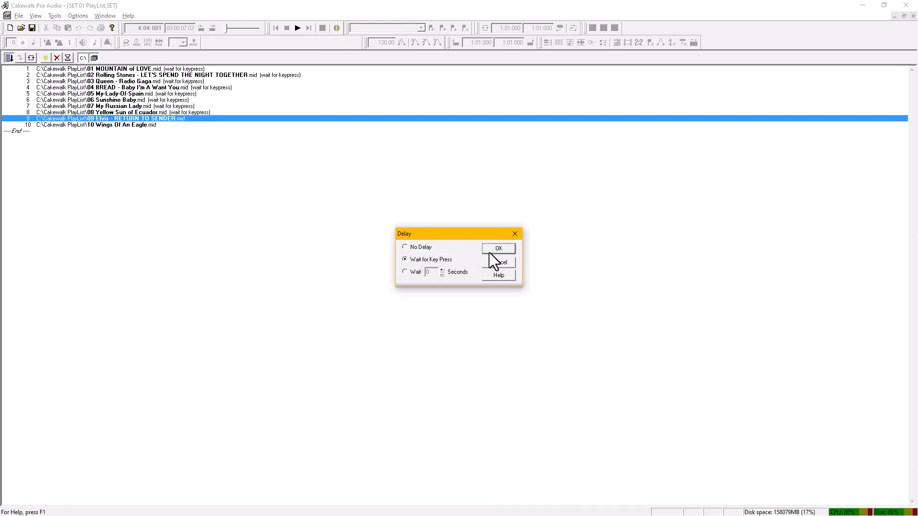
click(491, 249)
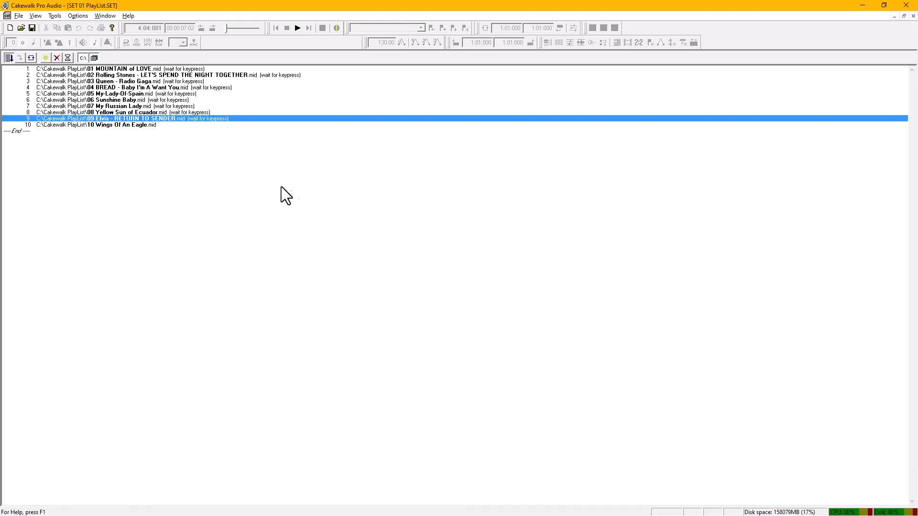
- Set the delay of the last song, 10 Wings Of An Eagle.mid, to Wait for Key Press
click(119, 125)
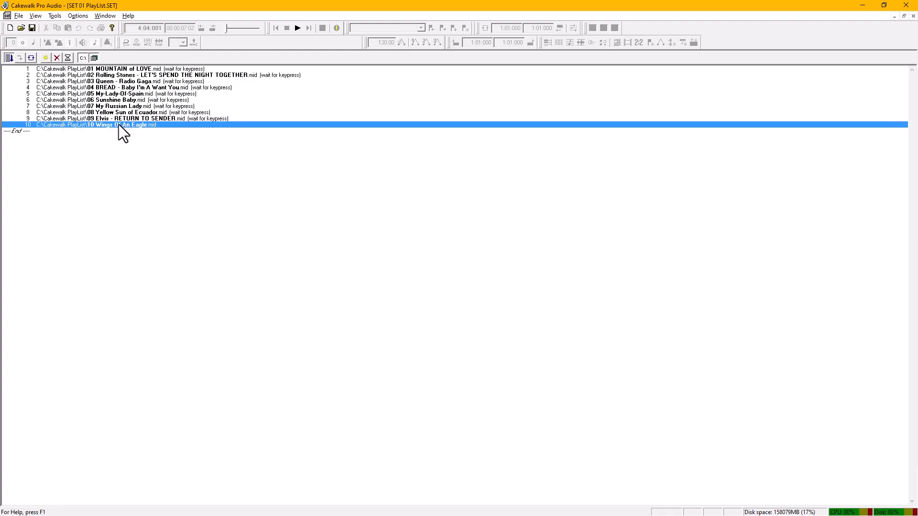
click(68, 57)
click(418, 258)
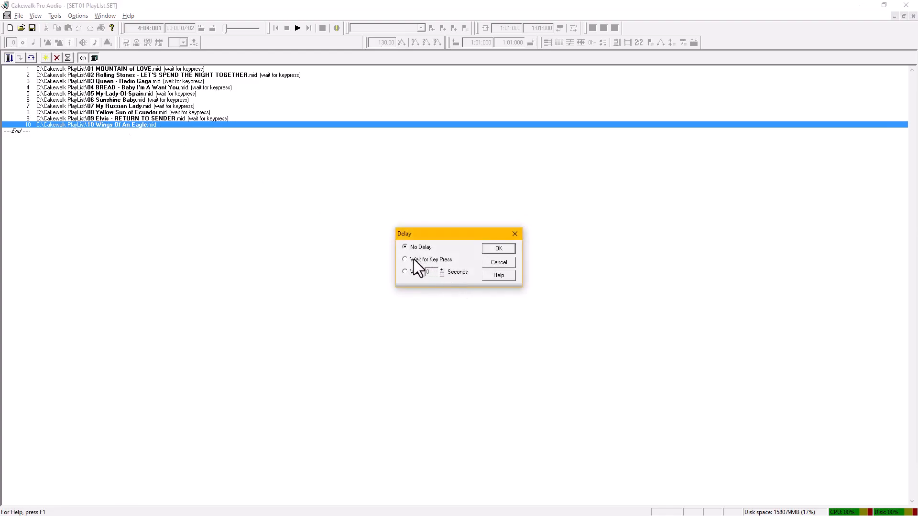
click(490, 249)
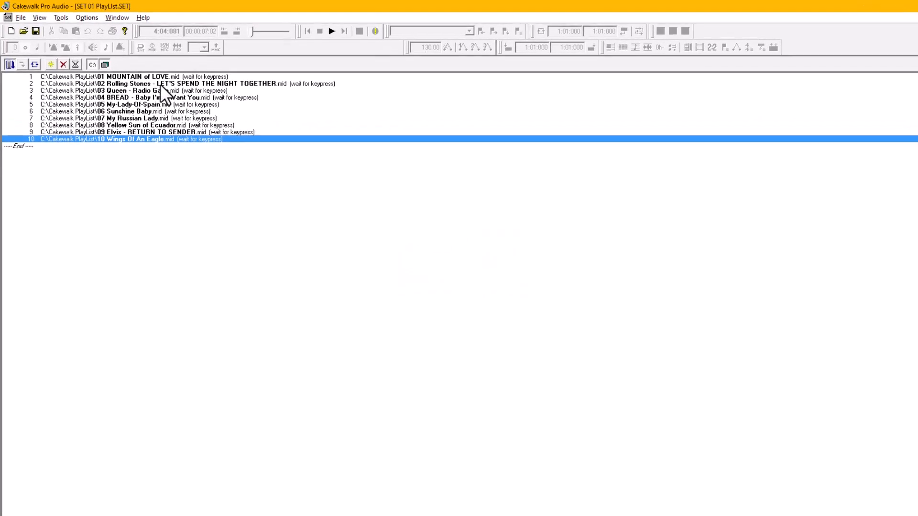
- Test the play list by playing song 4 (Baby I'm A Want You) and then song 7 (My Russian Lady)
click(141, 82)
click(191, 116)
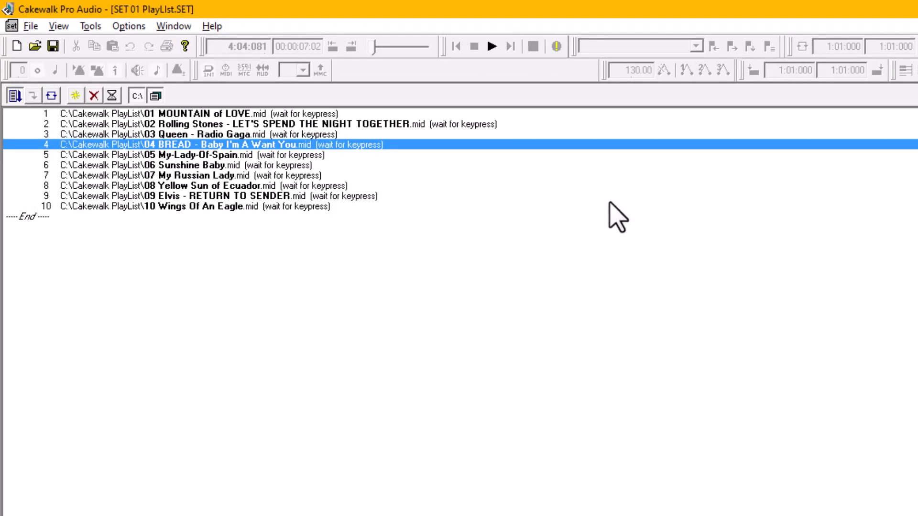
key(space)
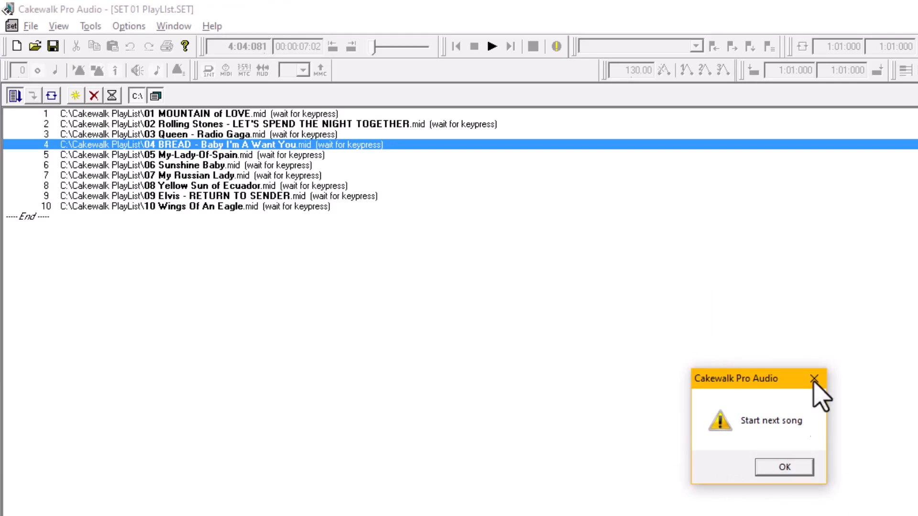
key(space)
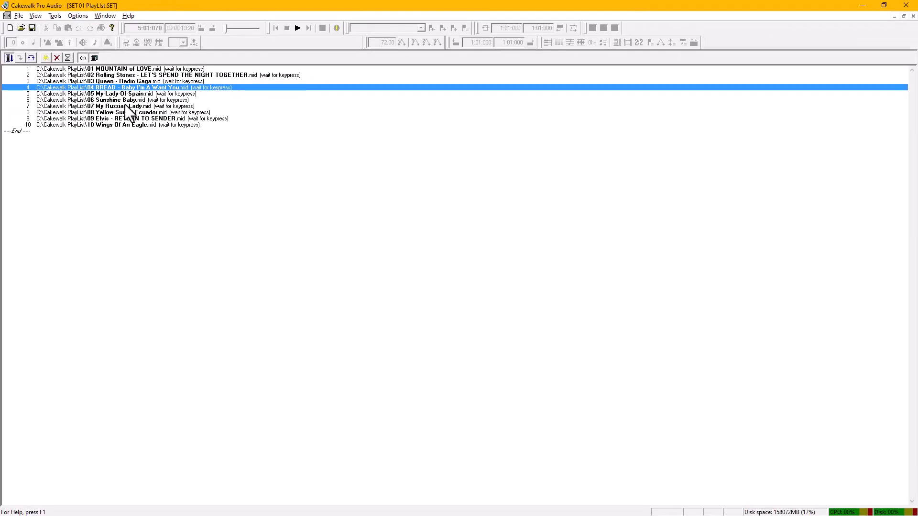
click(125, 104)
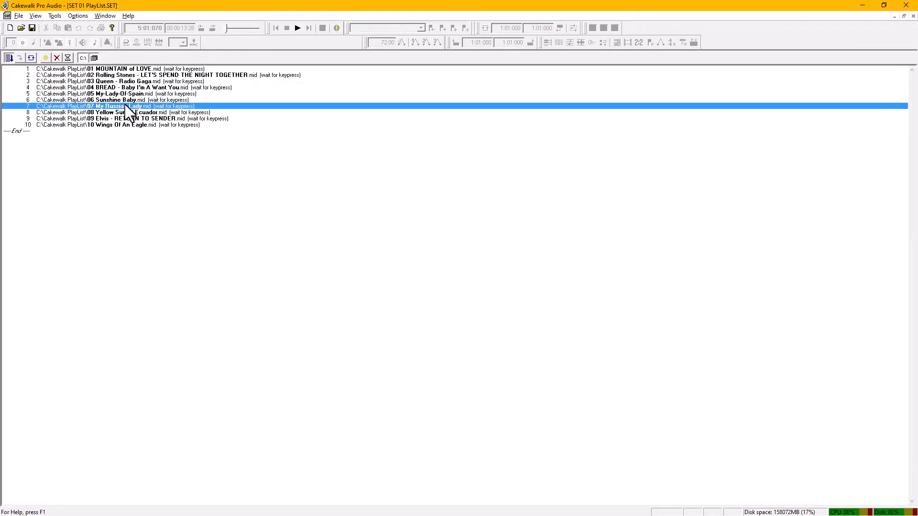
key(space)
- Step through the play list from its first song down to the last and play 10 Wings Of An Eagle
key(Up)
key(Up)
key(Up)
key(Up)
key(Up)
key(Up)
key(Down)
key(Down)
key(Down)
key(Down)
key(Down)
key(Down)
key(Down)
key(Down)
key(Down)
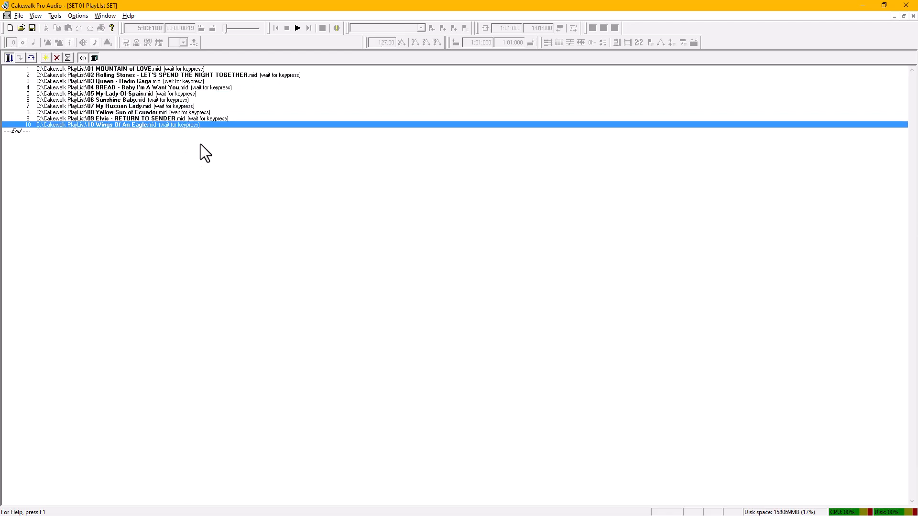
key(space)
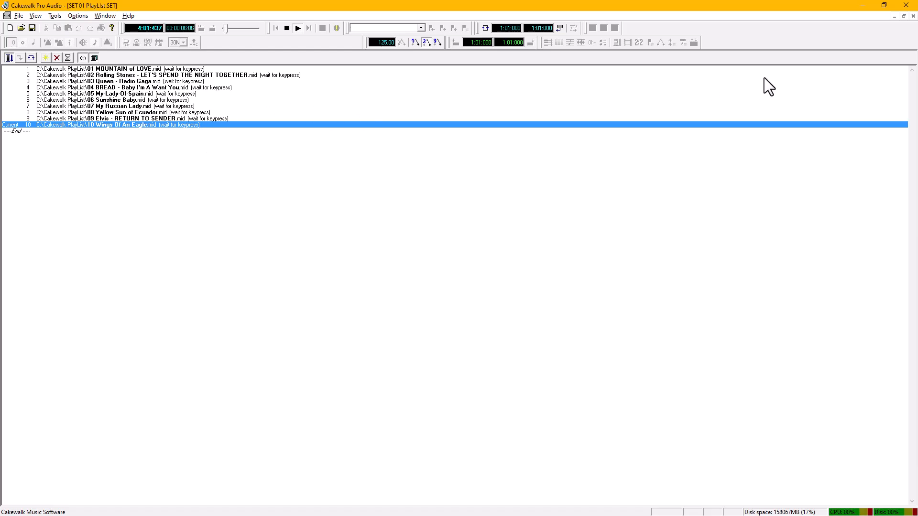
- Restore the play list window and view the 10 Wings Of An Eagle track window at full size, then restore it
click(904, 15)
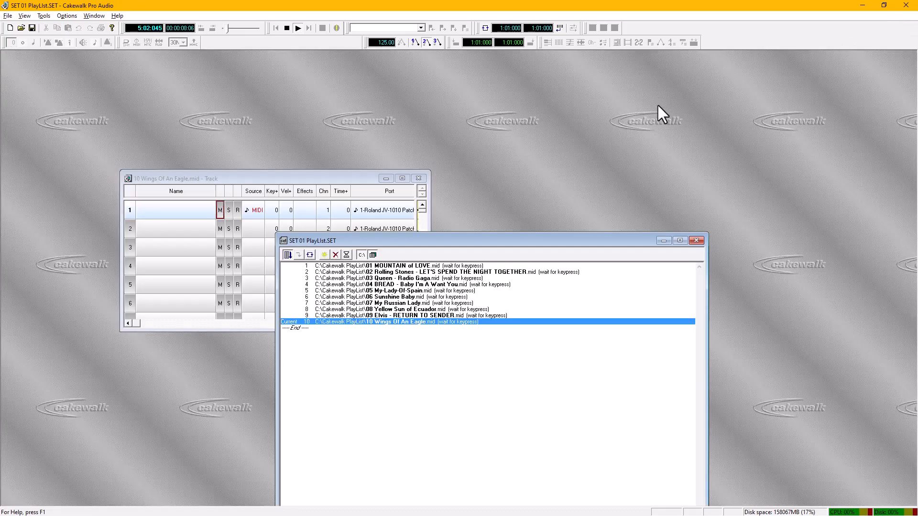
drag(342, 178, 323, 133)
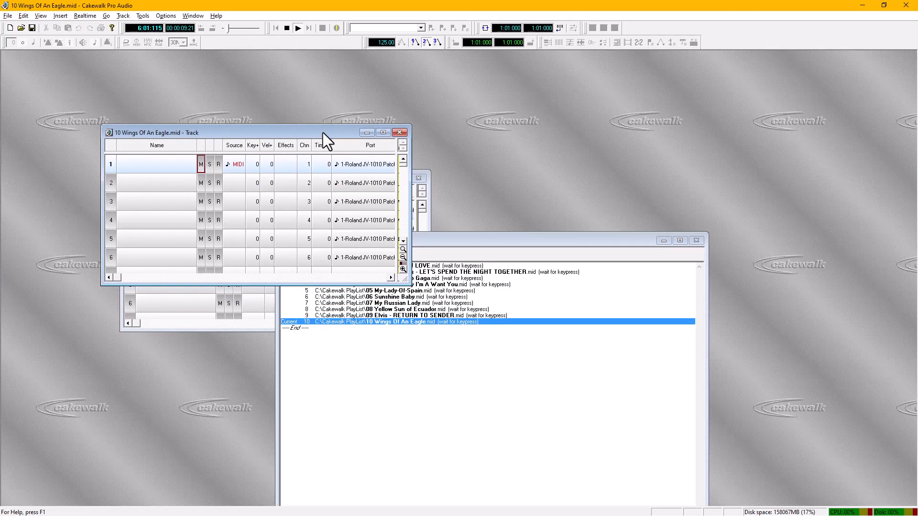
double_click(321, 133)
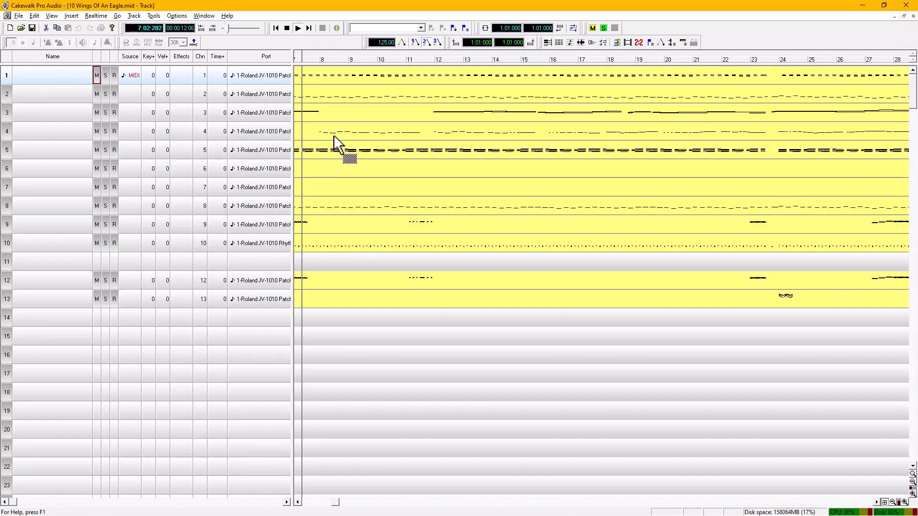
click(904, 16)
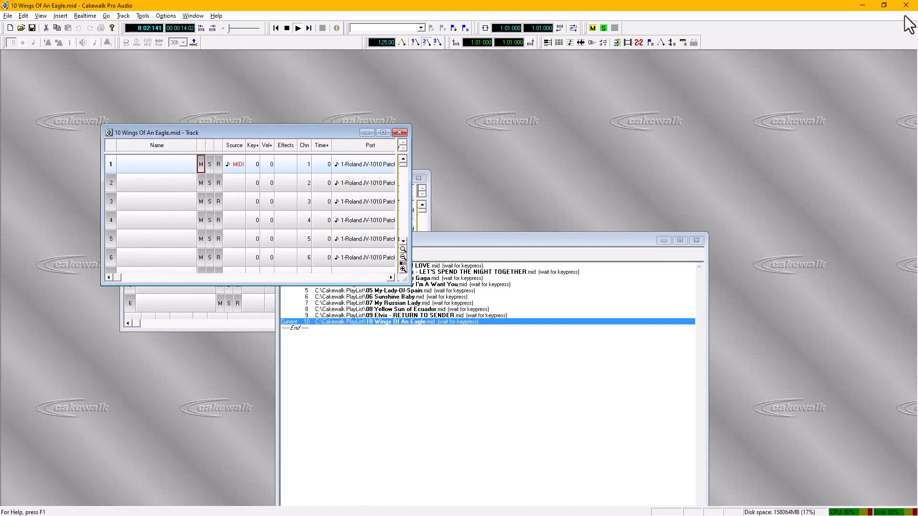
- Stop playback and arrange the SET 01 PlayList window beside the 10 Wings Of An Eagle track window without overlap
drag(509, 242, 500, 122)
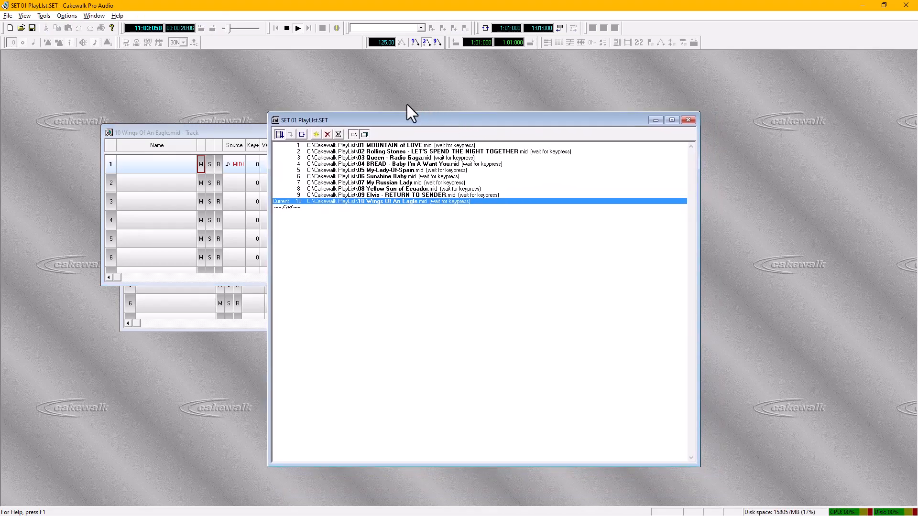
key(space)
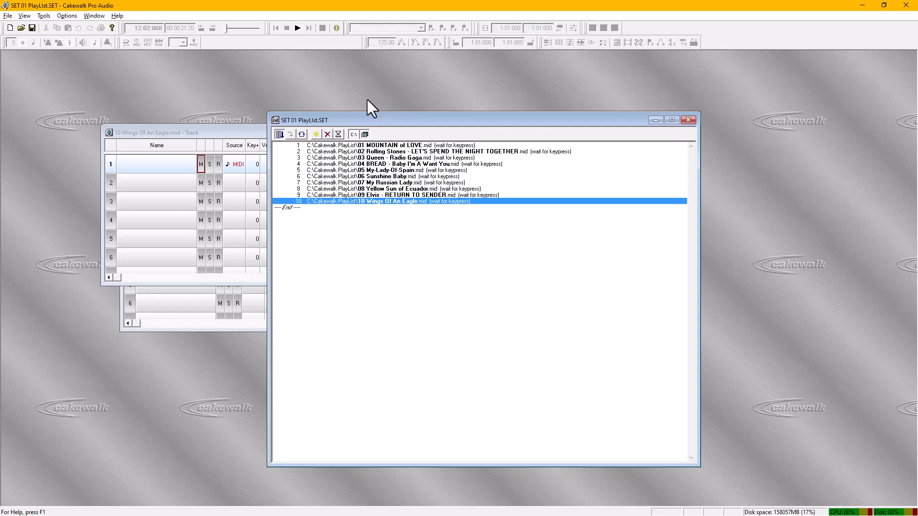
drag(380, 122, 544, 71)
drag(291, 134, 260, 105)
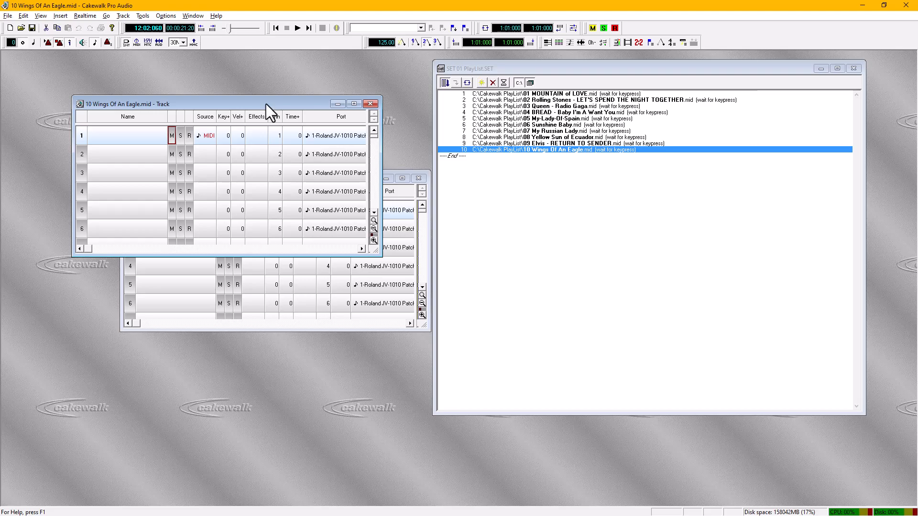
- Play 01 MOUNTAIN of LOVE from the play list and maximize its track window
click(548, 93)
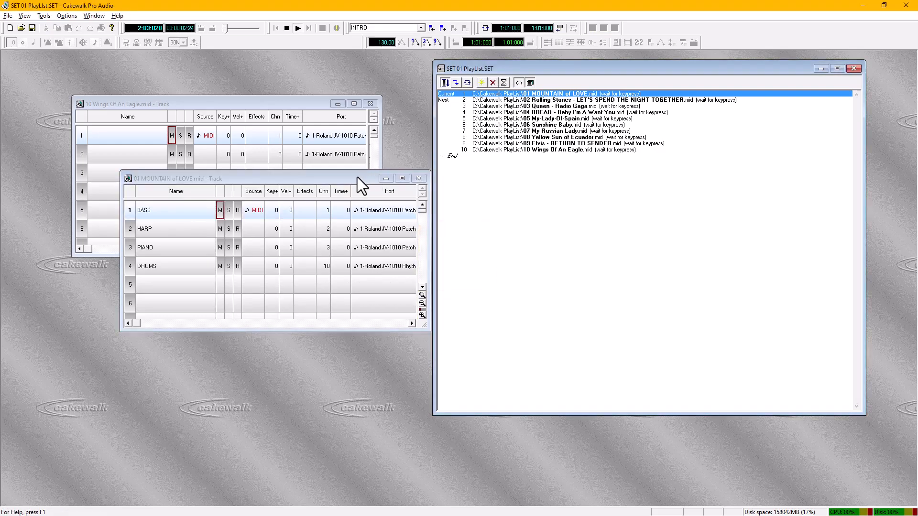
click(295, 177)
double_click(296, 176)
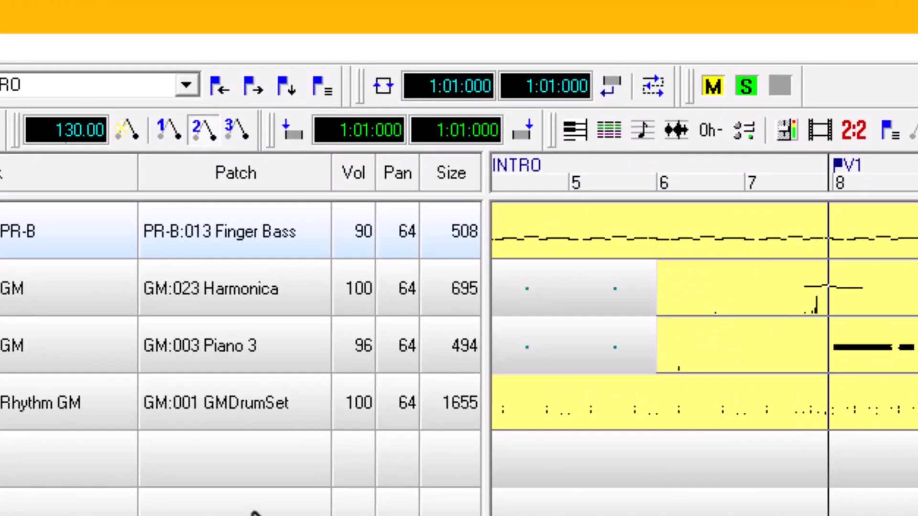
- Examine the volumes of the bass, harp, piano and drums tracks and the bank assigned to the drums track
click(351, 237)
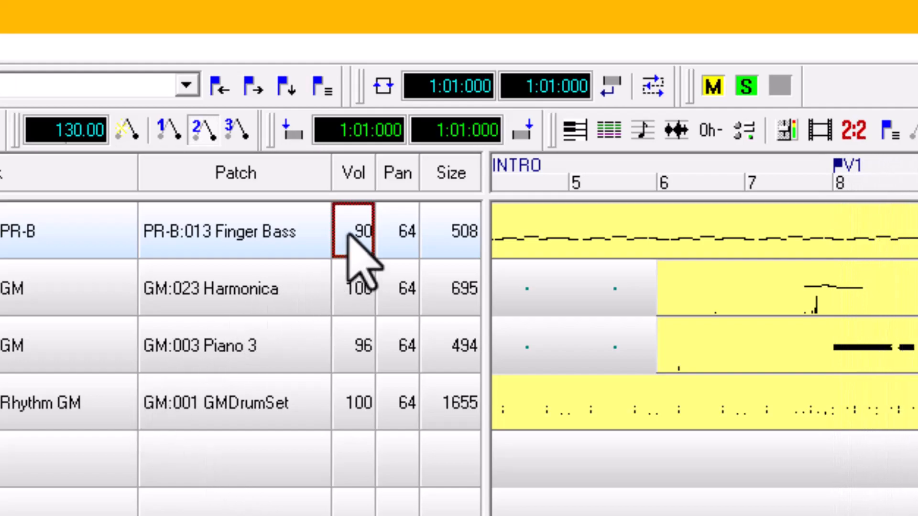
click(345, 401)
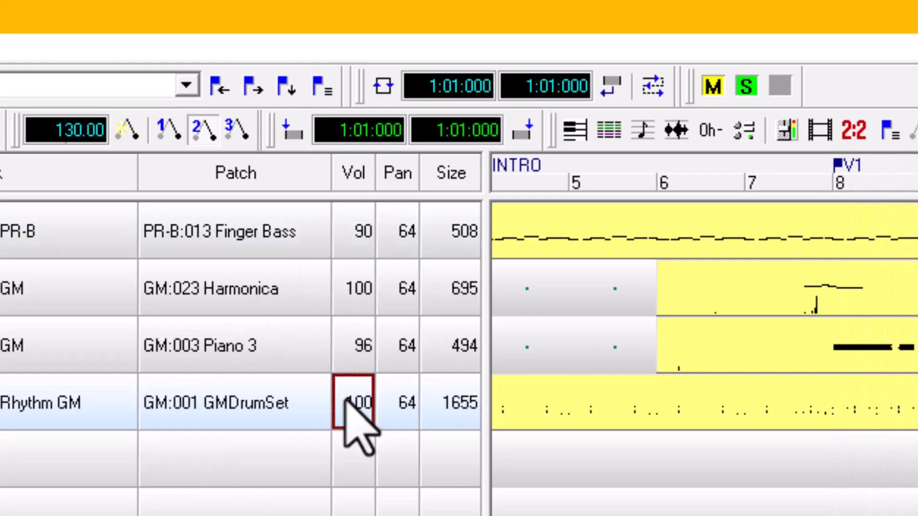
click(346, 346)
click(352, 300)
click(347, 234)
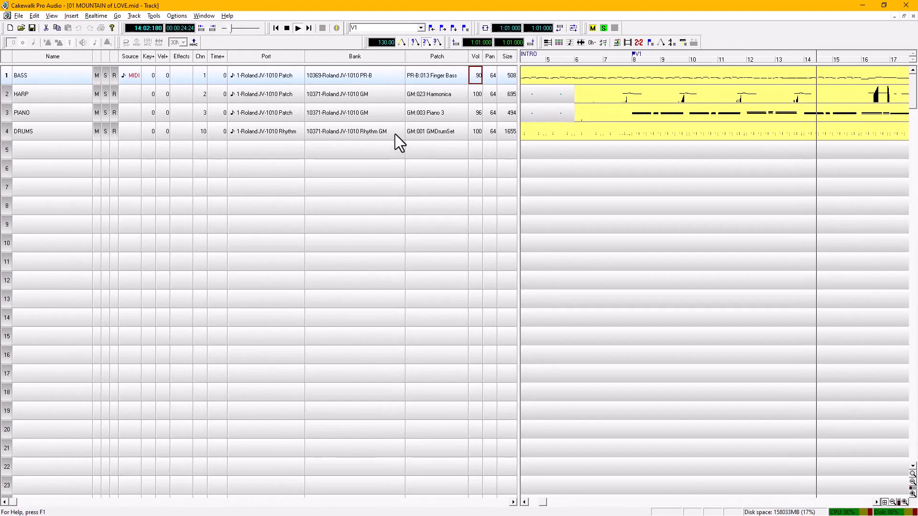
click(395, 134)
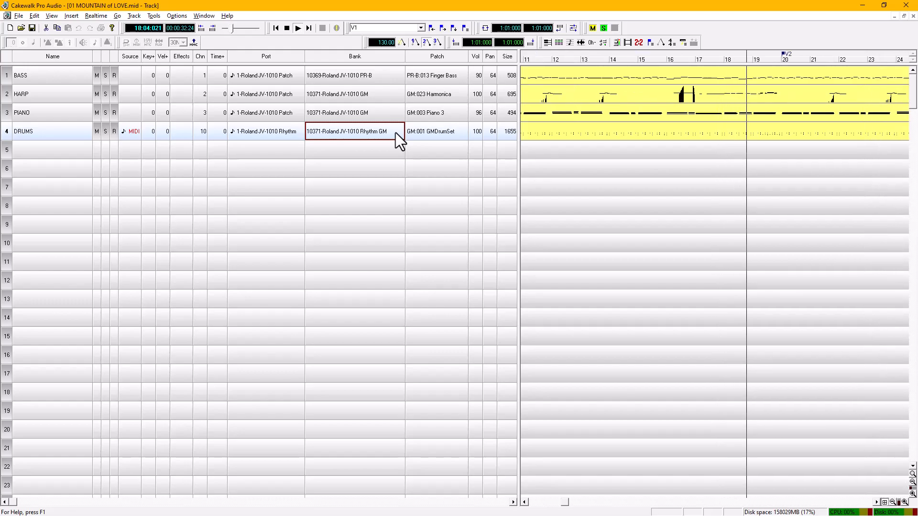
click(72, 131)
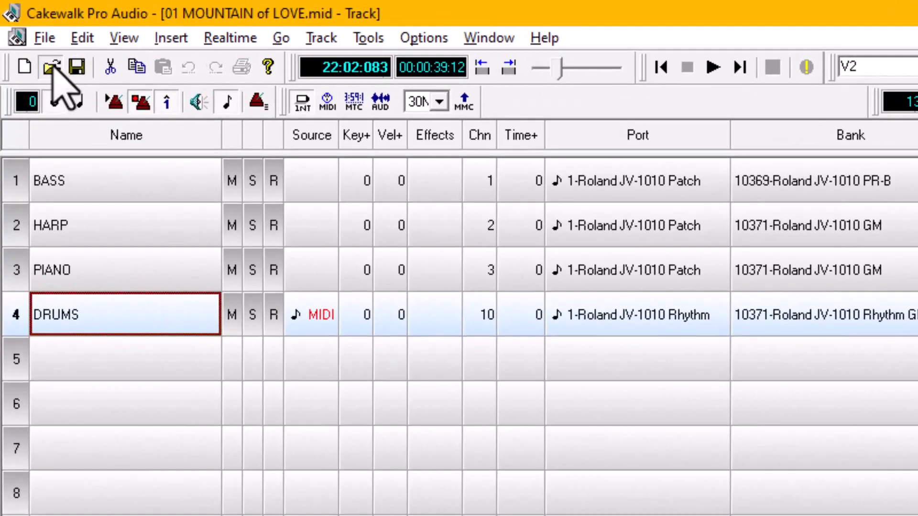
- Review the song and set files in the Cakewalk PlayList folder through the Open dialog, then cancel without opening any
click(52, 67)
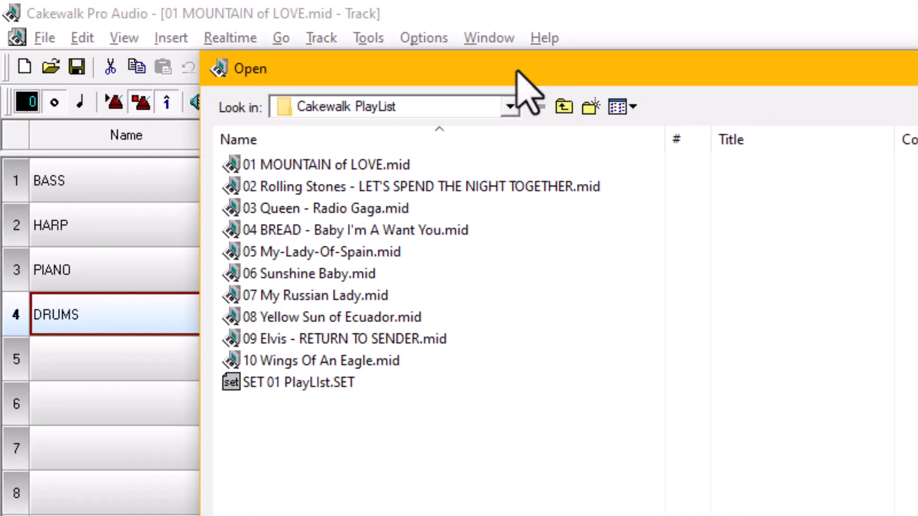
drag(498, 74, 447, 60)
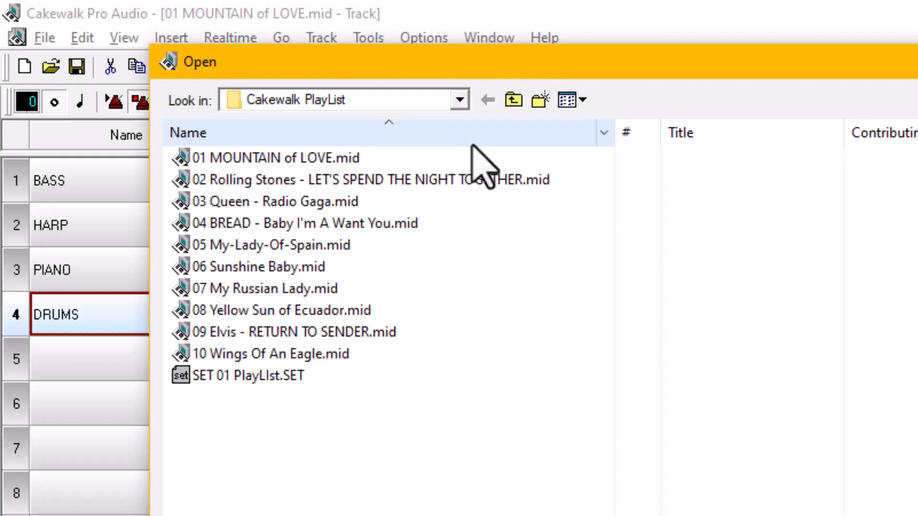
drag(614, 138, 588, 143)
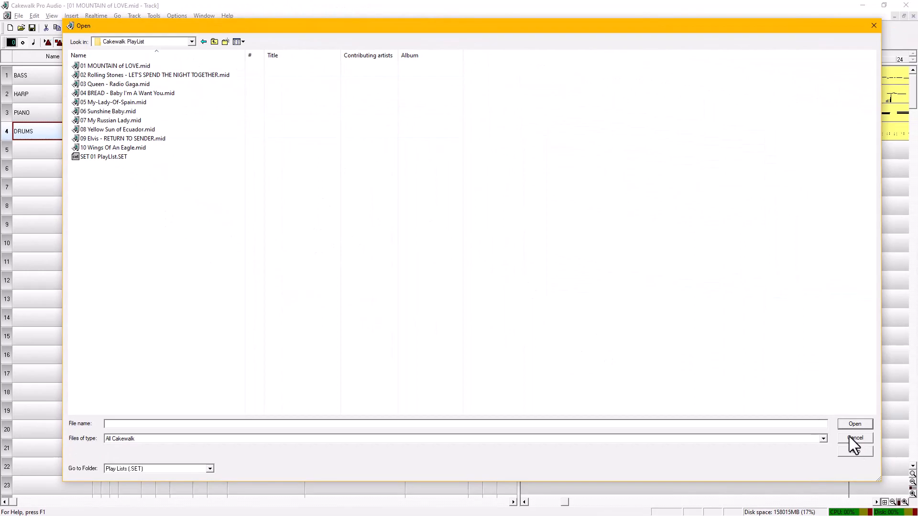
click(850, 437)
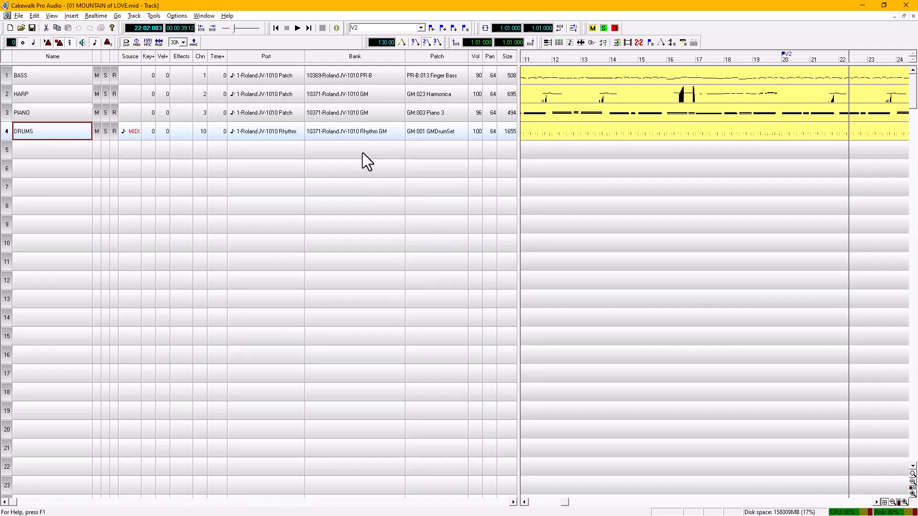
click(276, 150)
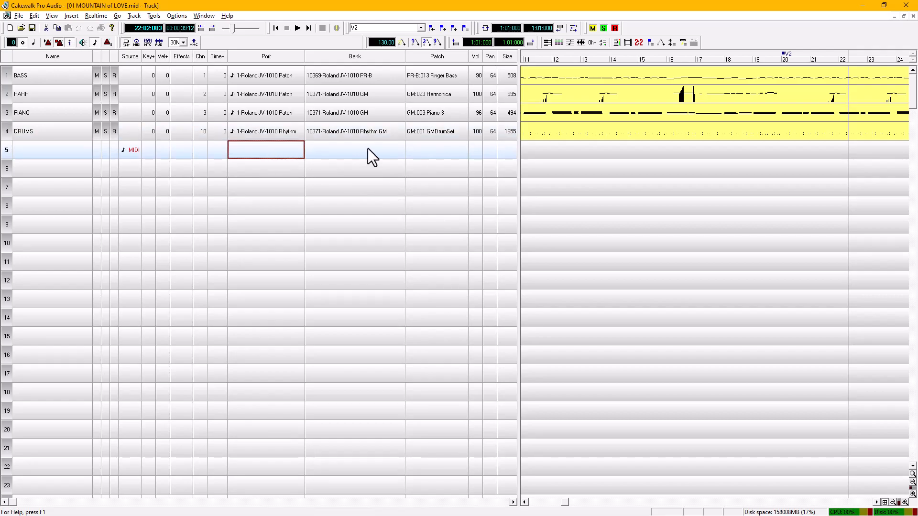